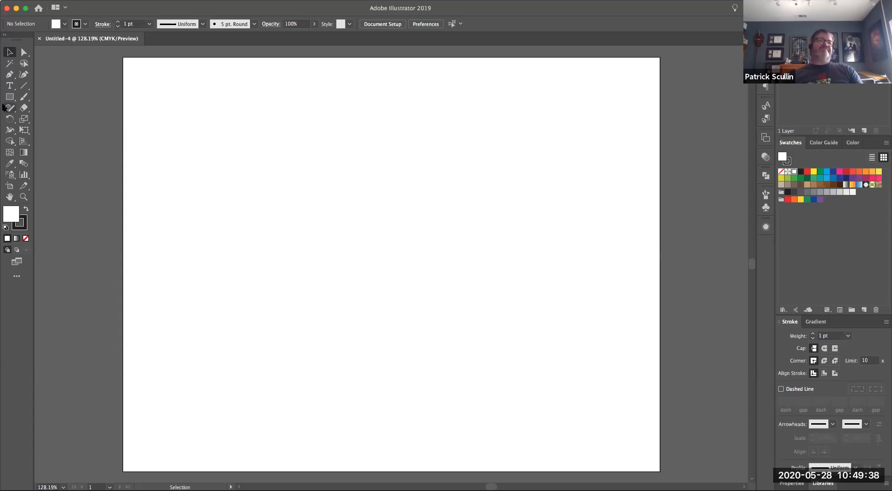
Draw a rectangle about 1.96 by 1.98 in near the middle of the artboard and fill it with orange
{"action": "left_click", "coordinate": [9, 97]}
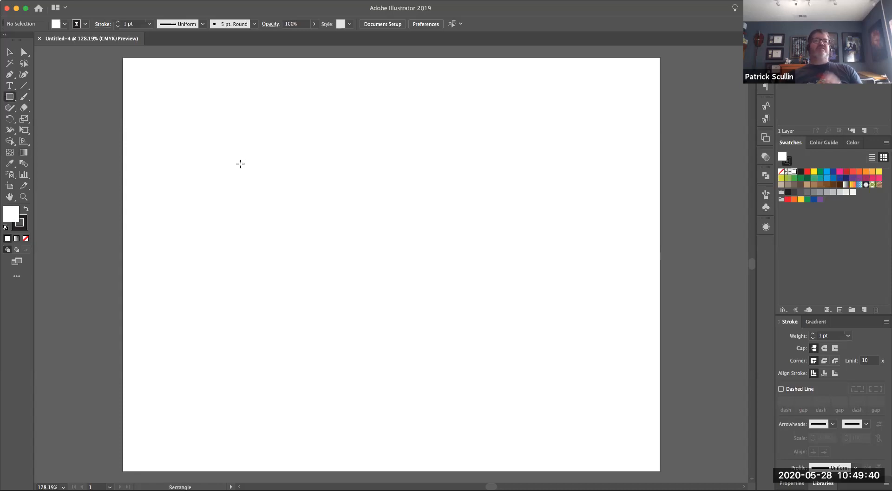
{"action": "left_click_drag", "start_coordinate": [328, 172], "coordinate": [424, 268]}
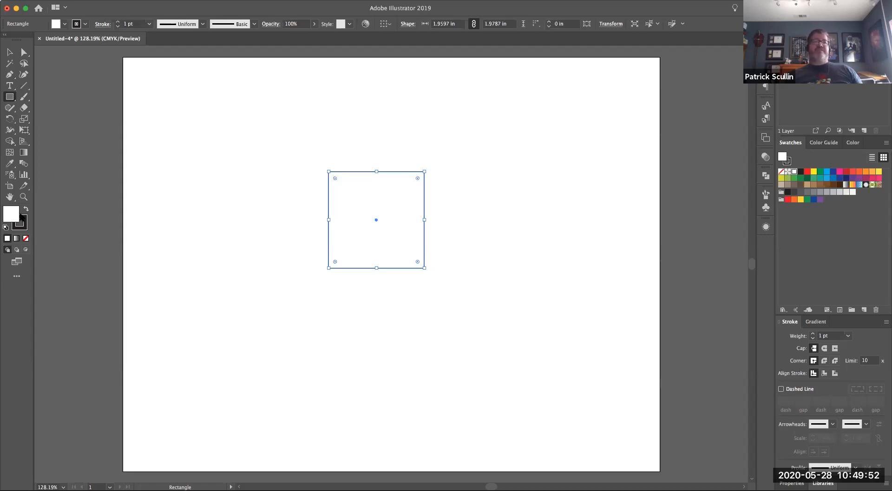
{"action": "left_click", "coordinate": [865, 172]}
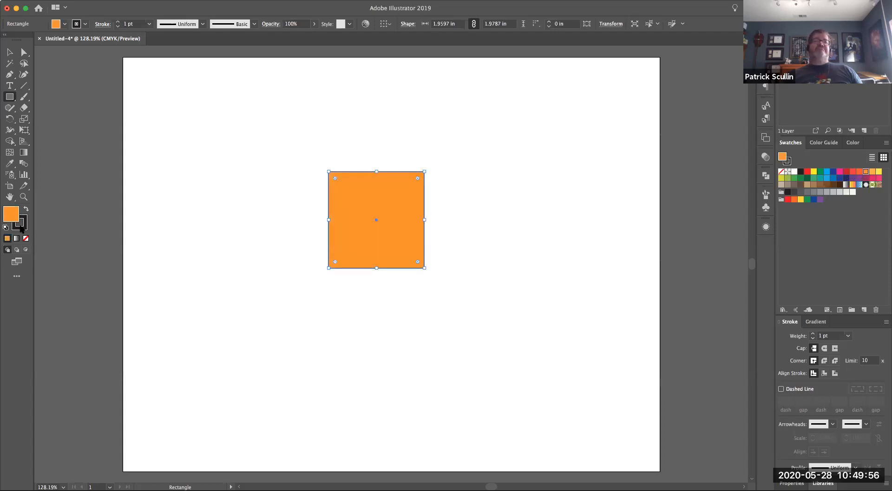
Give the orange rectangle a red stroke from the swatches and leave the rectangle selected
{"action": "left_click", "coordinate": [22, 228]}
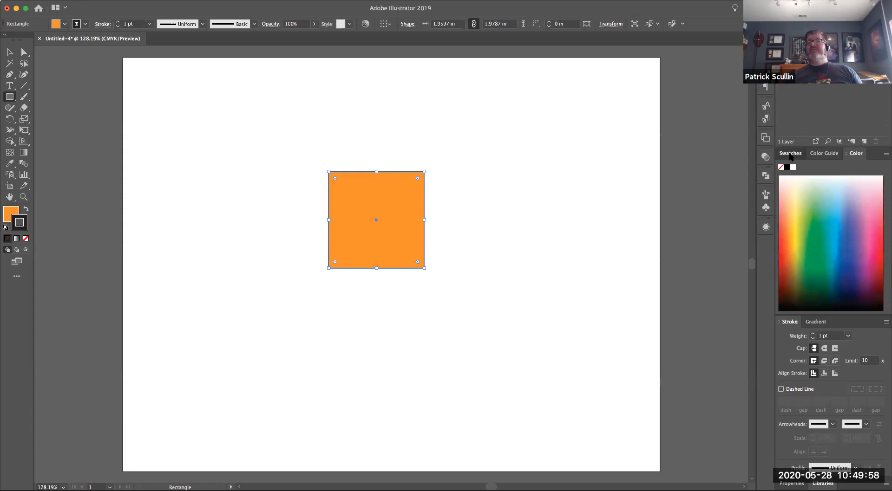
{"action": "left_click", "coordinate": [790, 154]}
{"action": "left_click", "coordinate": [846, 183]}
{"action": "left_click", "coordinate": [9, 52]}
{"action": "left_click", "coordinate": [235, 206]}
{"action": "left_click", "coordinate": [356, 227]}
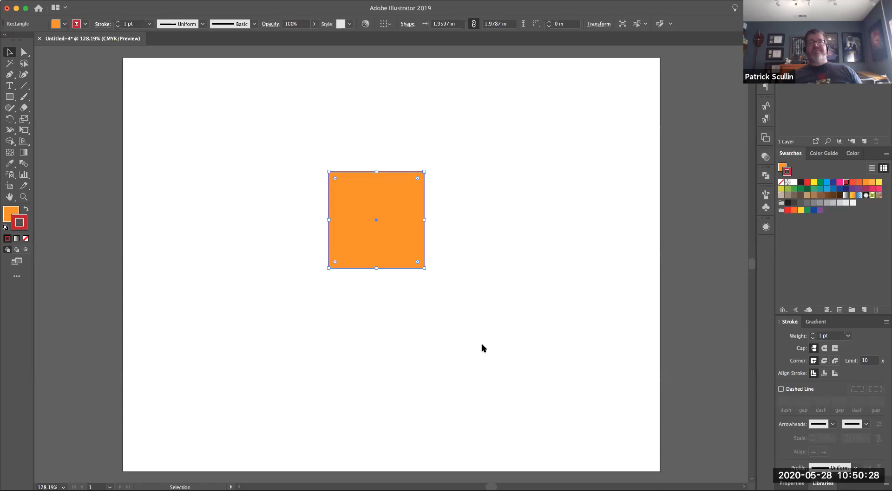
Extrude the rectangle into a 3D cube with the Extrude & Bevel effect, comparing the hollow and solid caps and keeping the solid one
{"action": "key", "text": "super+shift+e"}
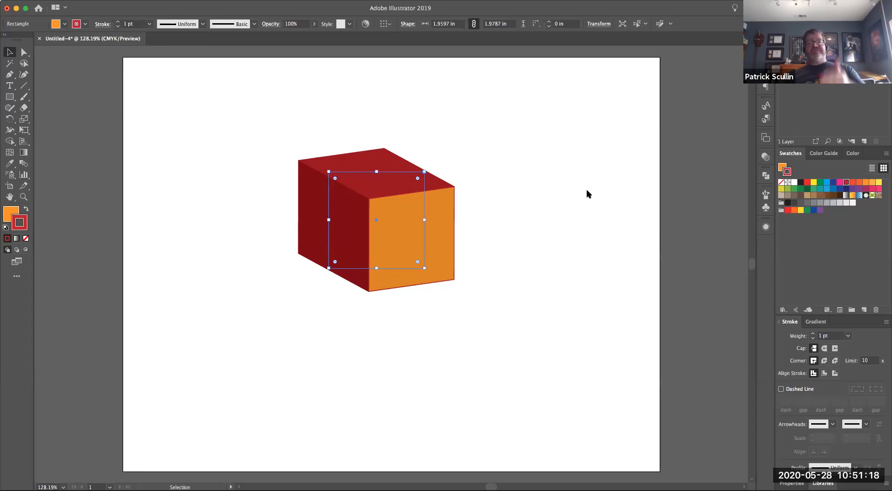
{"action": "key", "text": "super+z"}
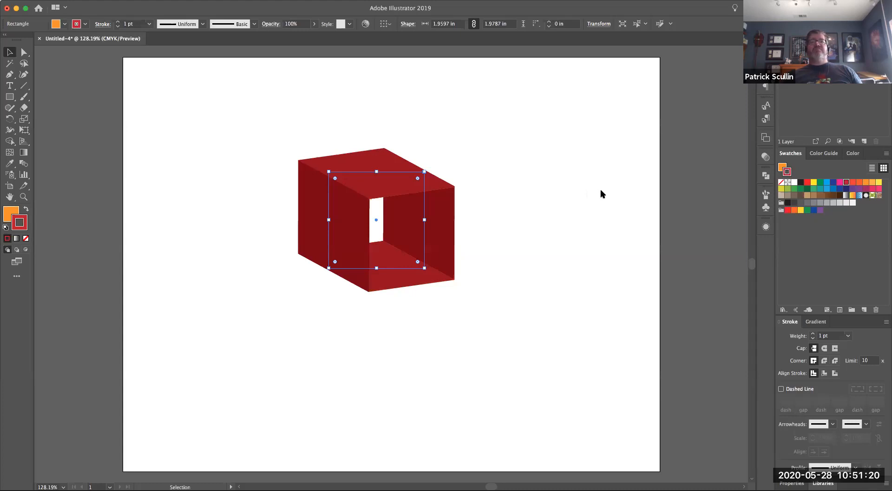
{"action": "key", "text": "shift+super+z"}
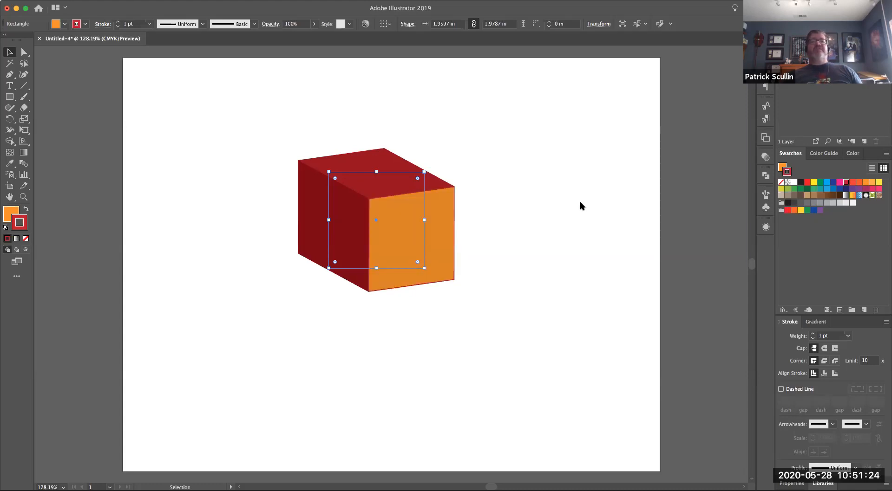
Try several bevel shapes on the extruded cube, and return it to plain edges without a bevel
{"action": "key", "text": "shift+super+z"}
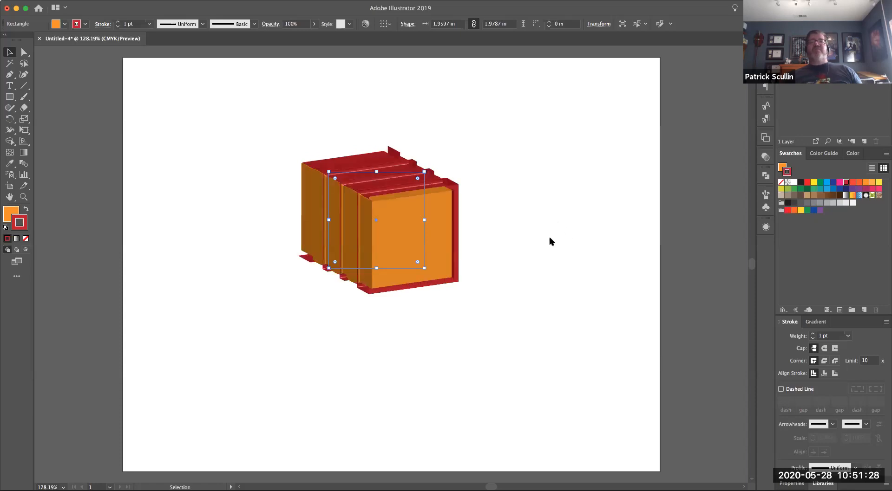
{"action": "key", "text": "super+z"}
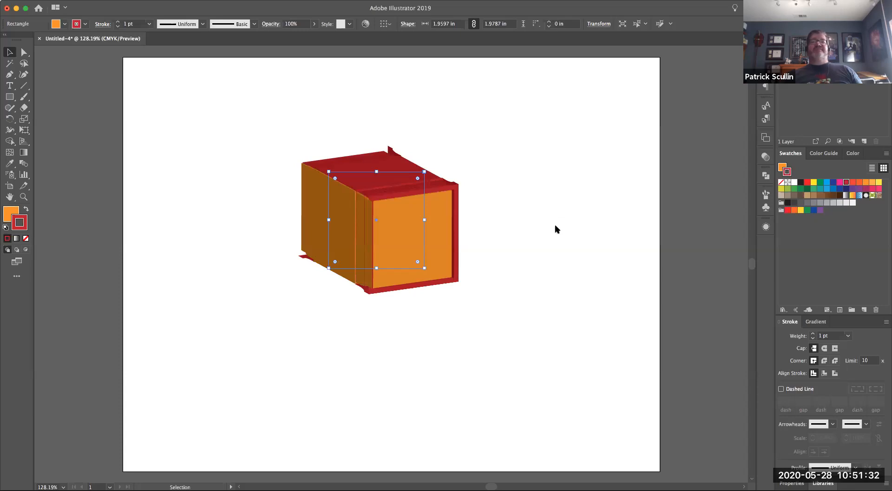
{"action": "key", "text": "shift+super+z"}
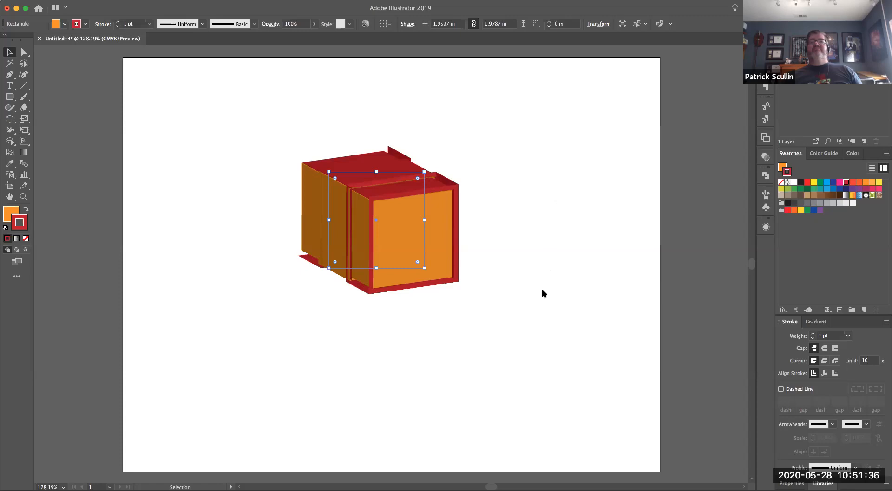
{"action": "key", "text": "super+z"}
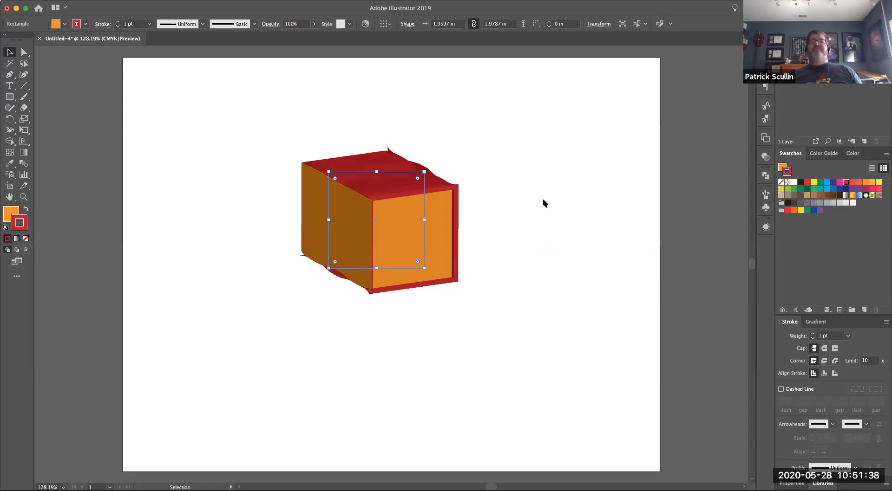
{"action": "key", "text": "super+z"}
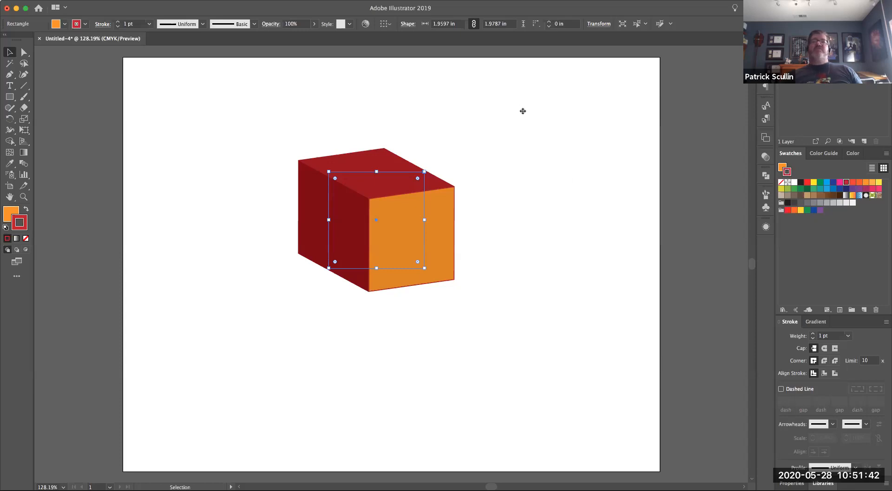
Rotate the extruded cube in 3D so its orange front, red top and red left side show, apply the effect and deselect
{"action": "key", "text": "super+z"}
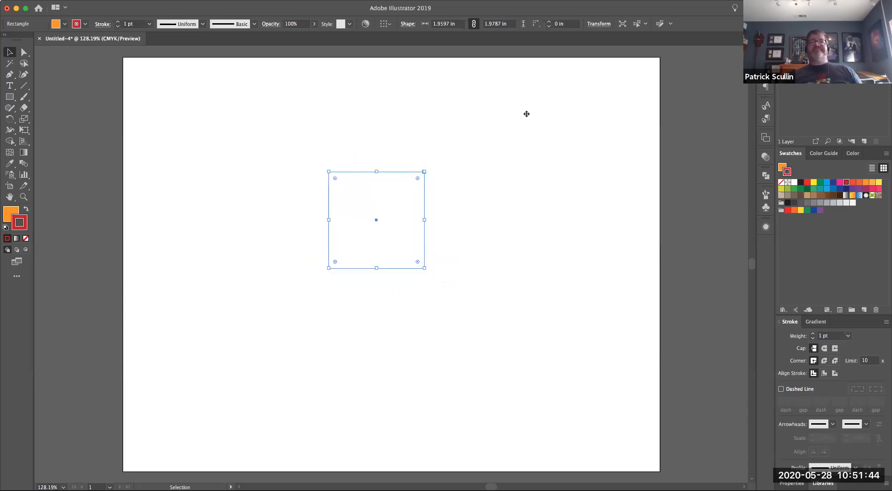
{"action": "key", "text": "super+z"}
{"action": "key", "text": "super+z"}
{"action": "key", "text": "super+z"}
{"action": "key", "text": "super+z"}
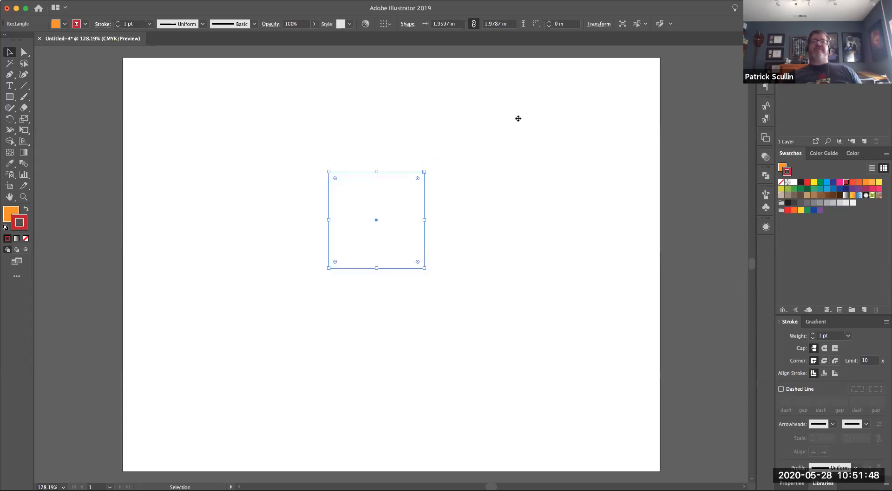
{"action": "key", "text": "super+z"}
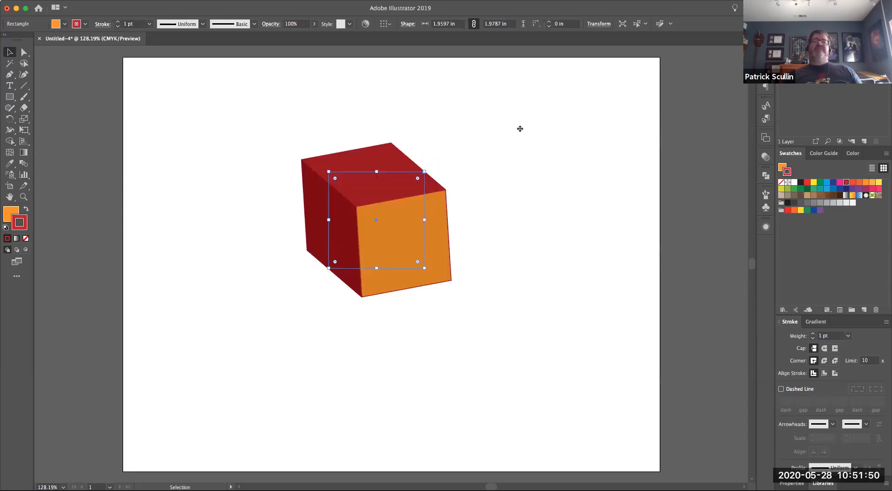
{"action": "key", "text": "super+z"}
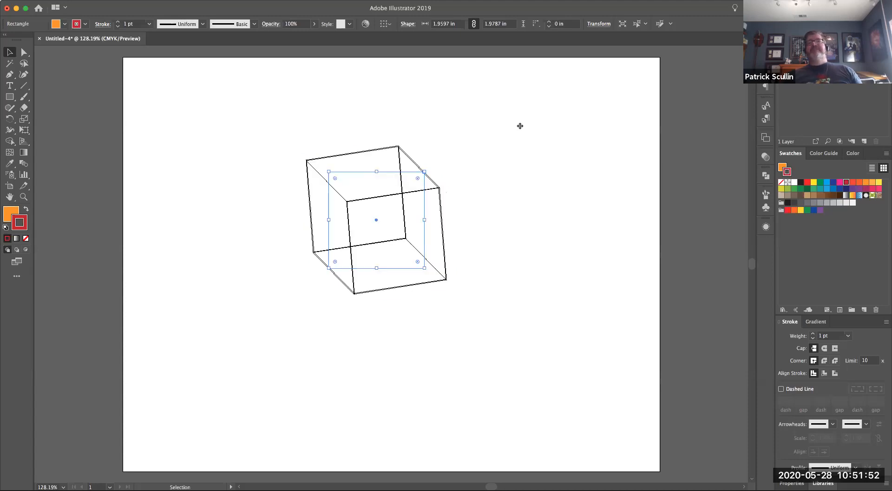
{"action": "key", "text": "super+z"}
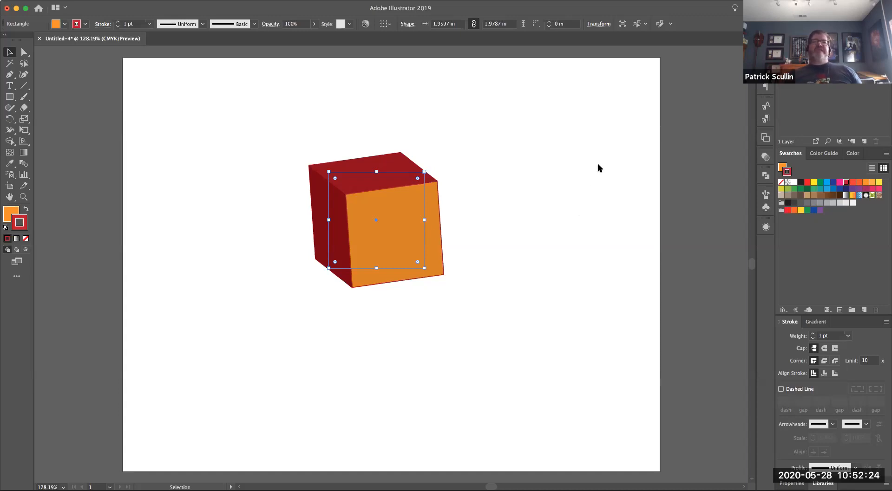
{"action": "key", "text": "super+y"}
{"action": "key", "text": "super+y"}
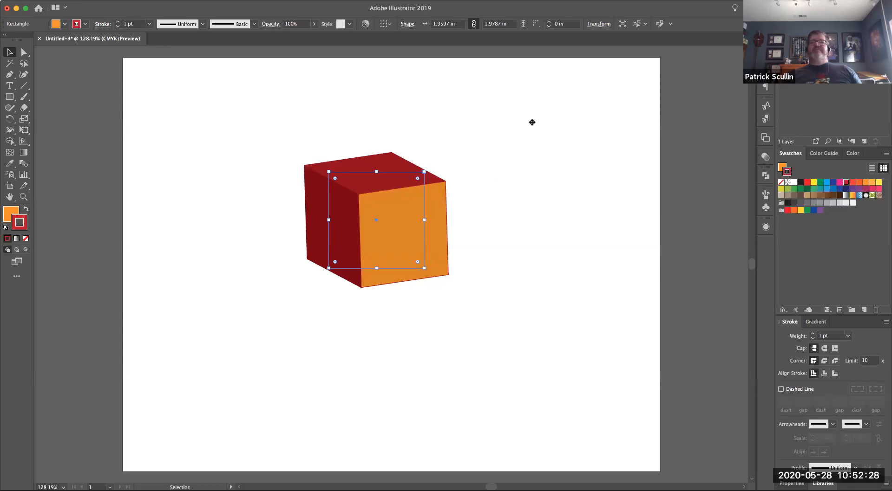
{"action": "left_click", "coordinate": [523, 251]}
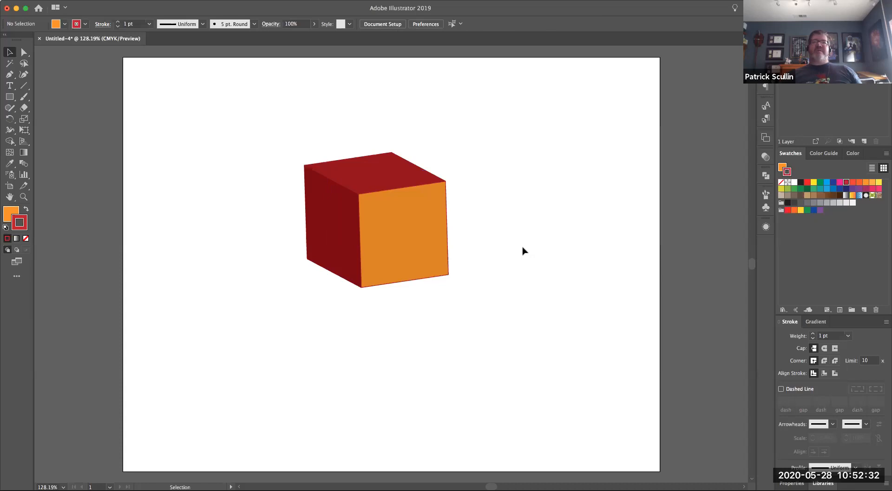
Move the cube to the upper-left area of the artboard and deselect it
{"action": "left_click", "coordinate": [410, 219]}
{"action": "left_click_drag", "start_coordinate": [410, 218], "coordinate": [296, 161]}
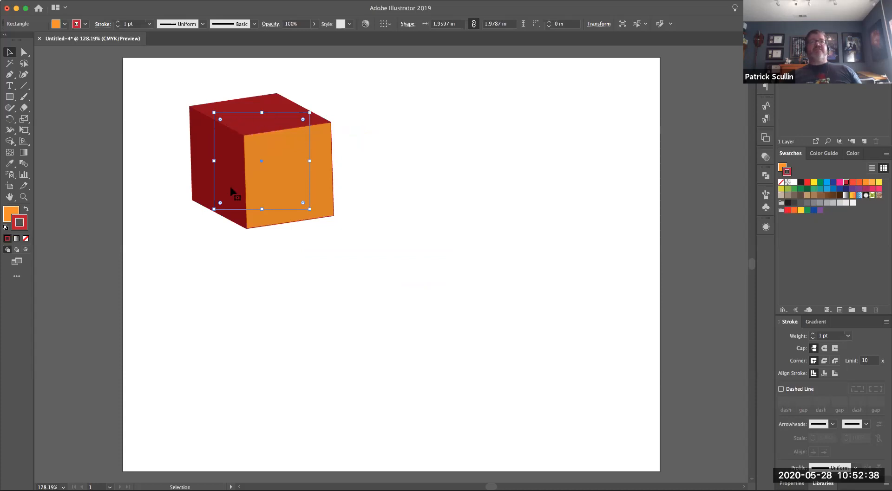
{"action": "left_click", "coordinate": [429, 174]}
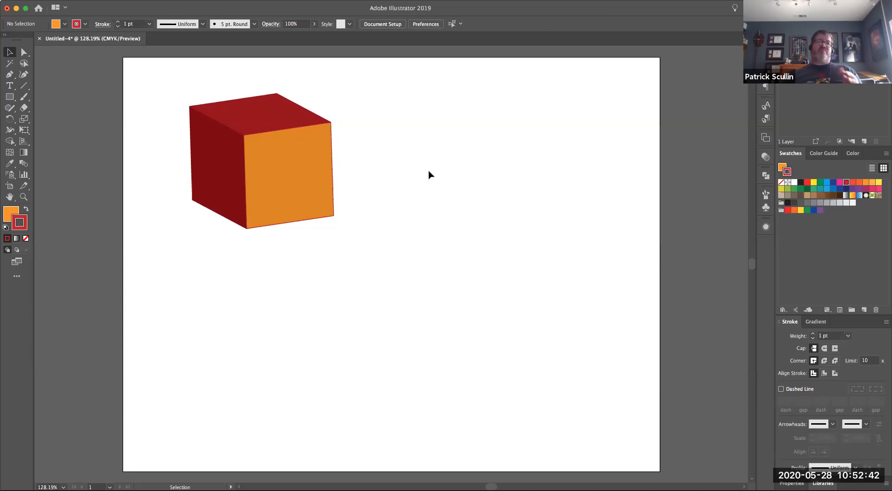
Recolour the cube's sides through its stroke, trying orange, blue and magenta and finishing with the pink-red swatch
{"action": "left_click", "coordinate": [311, 162]}
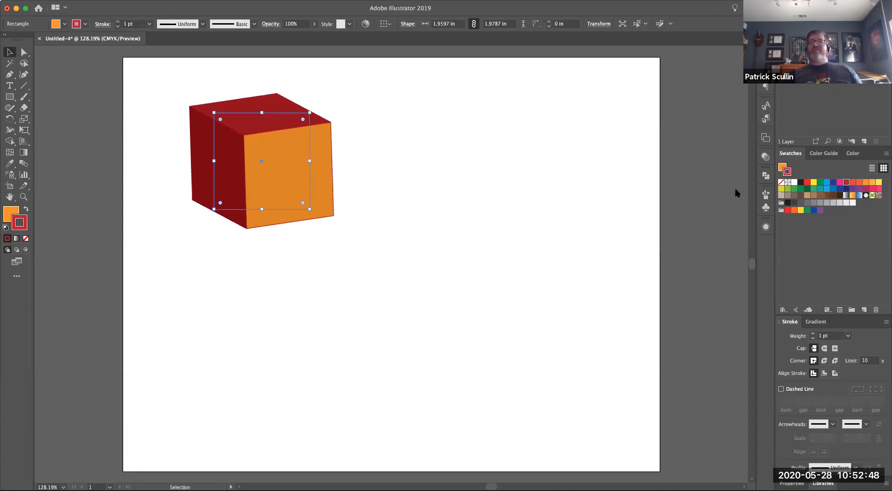
{"action": "left_click", "coordinate": [864, 183]}
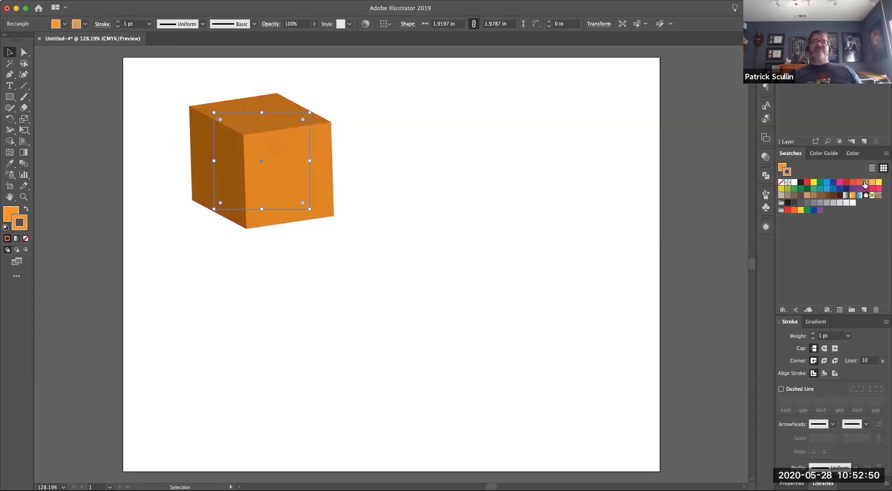
{"action": "left_click", "coordinate": [827, 187]}
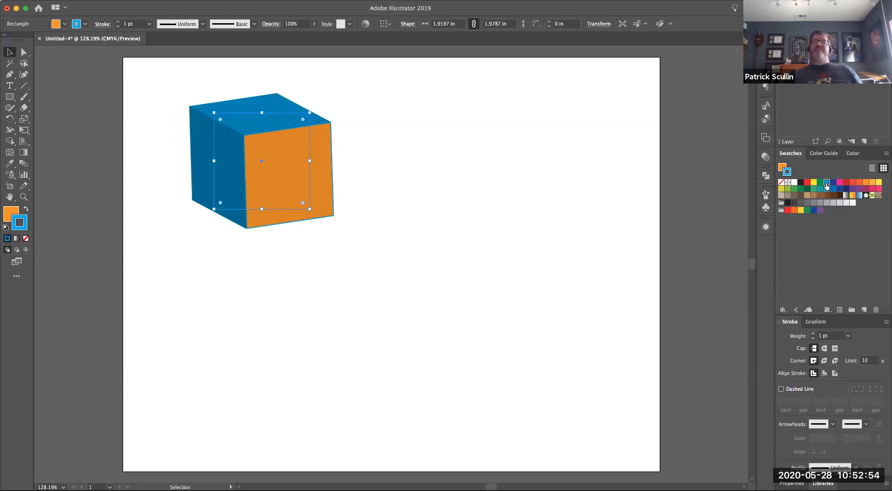
{"action": "left_click", "coordinate": [879, 189]}
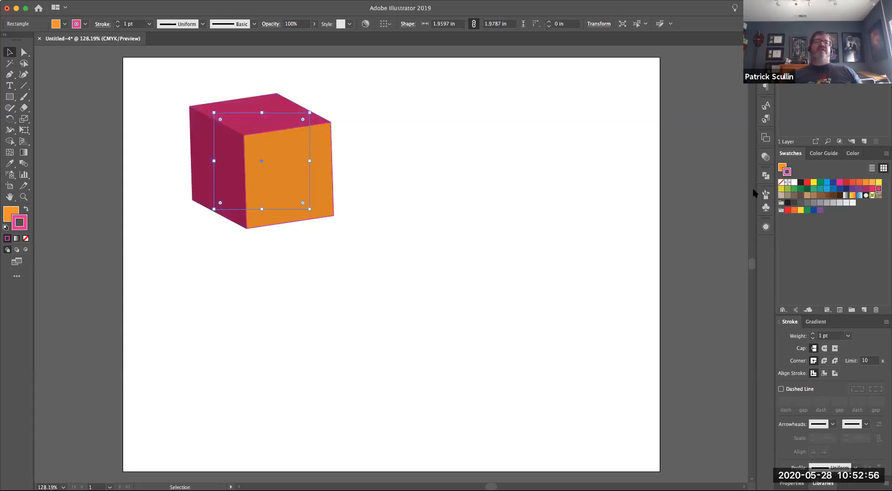
{"action": "left_click", "coordinate": [781, 182]}
{"action": "left_click", "coordinate": [878, 189]}
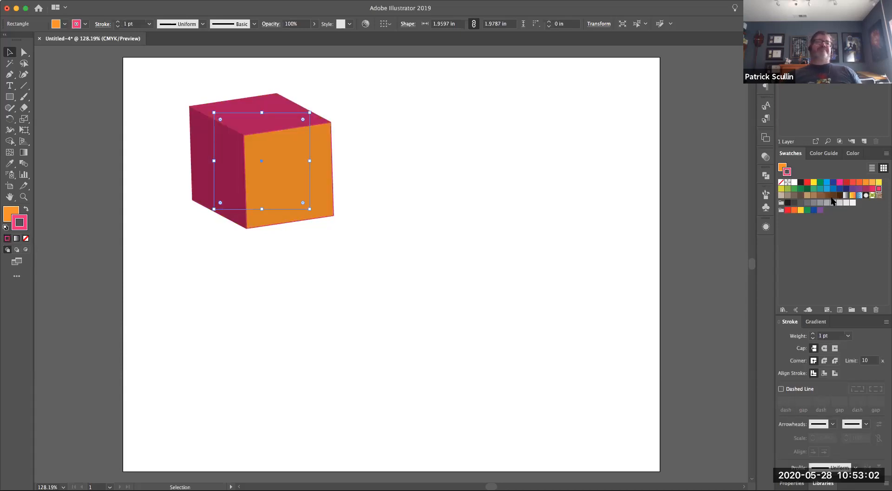
Scale the cube's base rectangle down to about 1.75 by 1.56 in and pull its upper-right anchor outward and down with Direct Selection
{"action": "left_click_drag", "start_coordinate": [309, 112], "coordinate": [299, 133]}
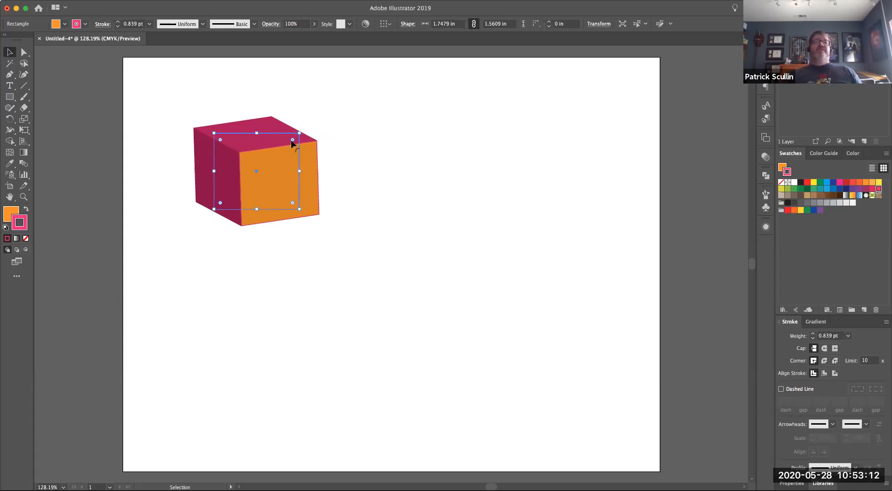
{"action": "left_click_drag", "start_coordinate": [292, 141], "coordinate": [303, 136]}
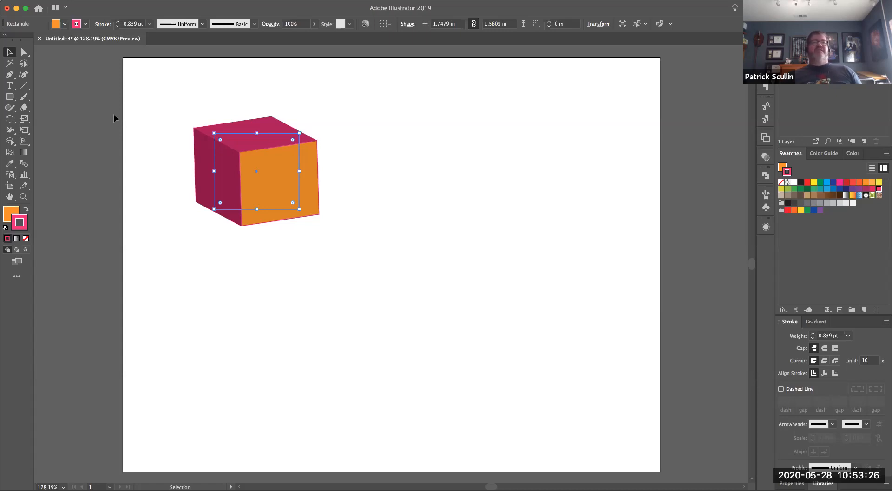
{"action": "left_click", "coordinate": [25, 52]}
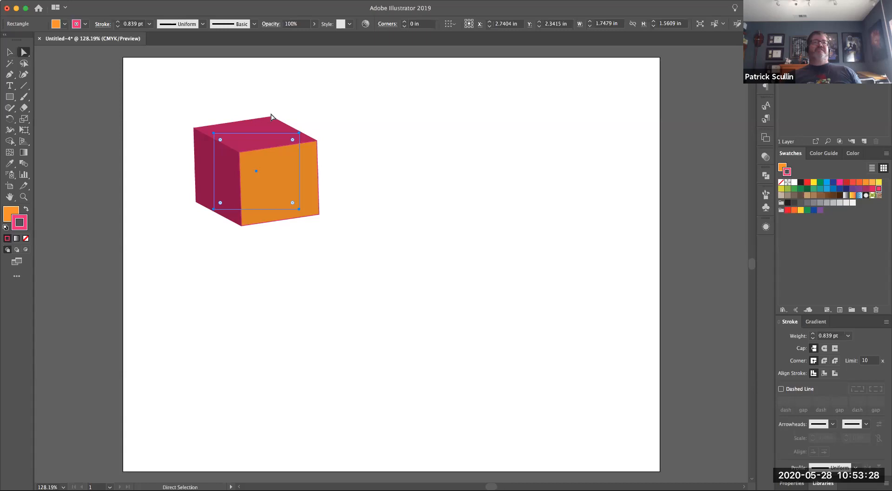
{"action": "left_click_drag", "start_coordinate": [299, 133], "coordinate": [328, 158]}
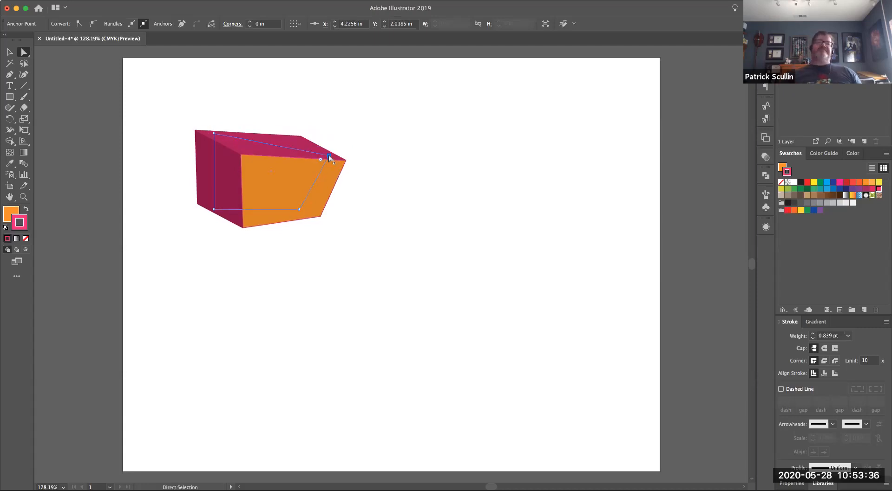
{"action": "left_click", "coordinate": [357, 184]}
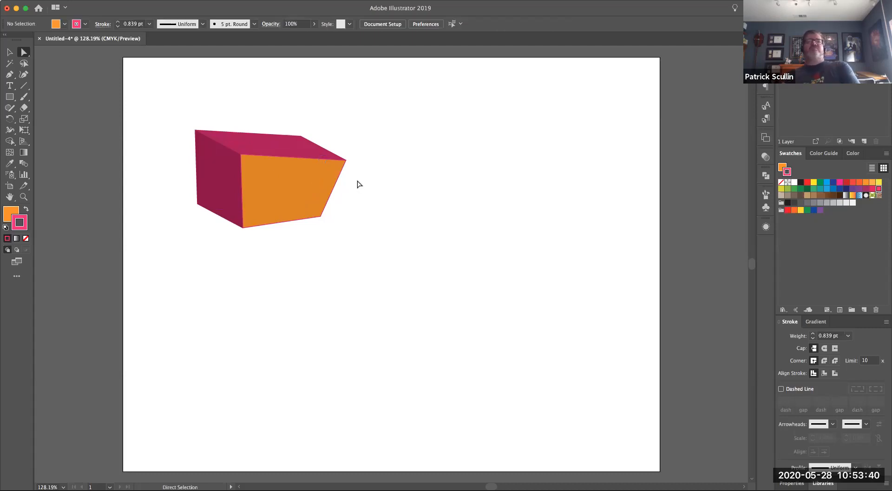
Select the cube's base path and re-rotate its 3D effect to show more of the pink top, with the orange front tilted upward
{"action": "left_click", "coordinate": [305, 179]}
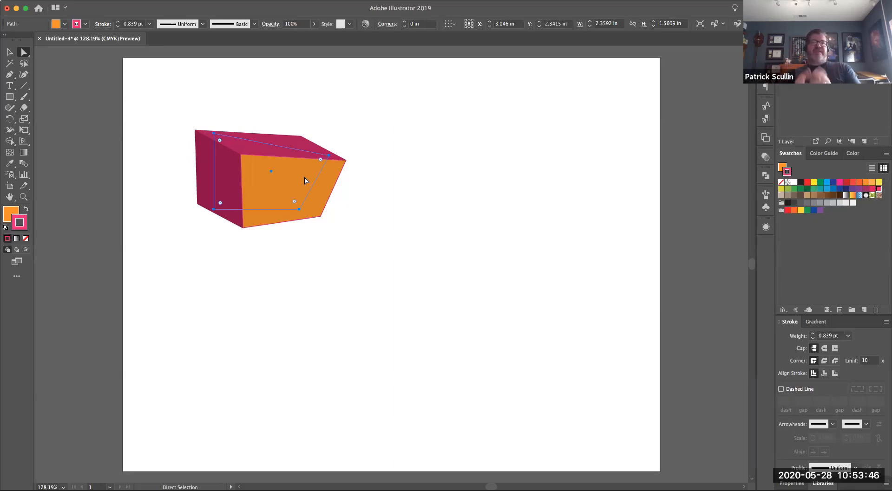
{"action": "left_click", "coordinate": [329, 157]}
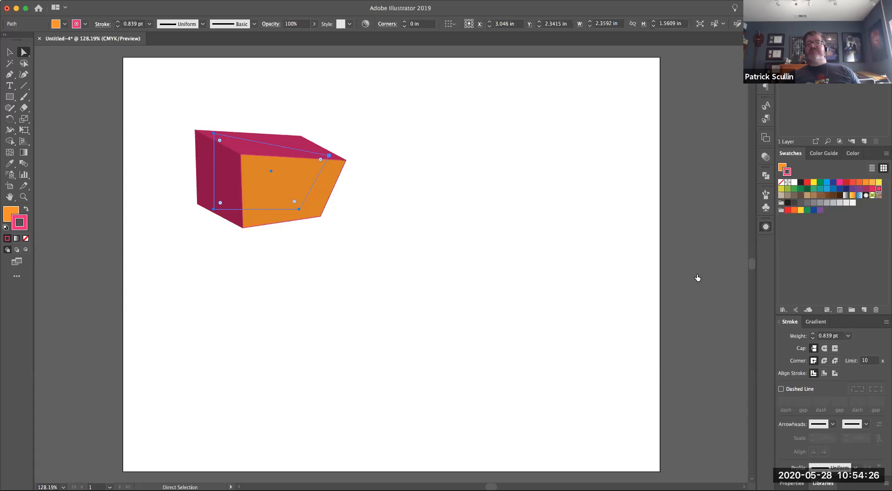
{"action": "key", "text": "super+z"}
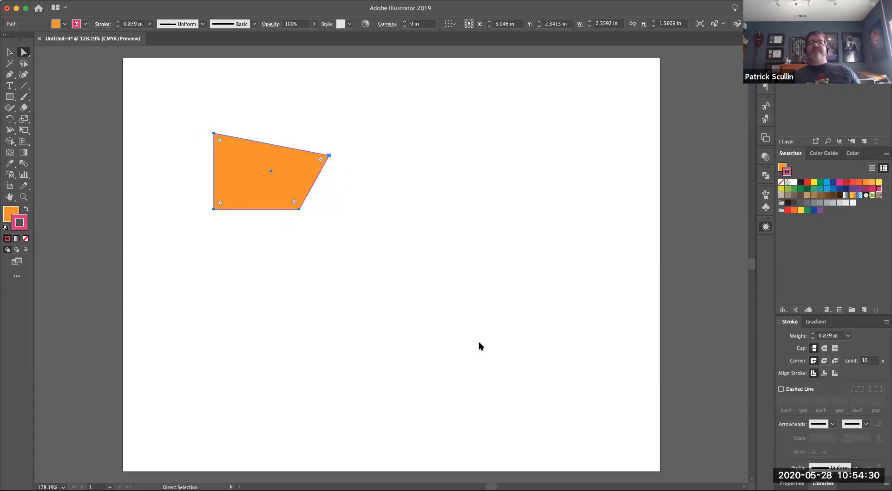
{"action": "key", "text": "super+shift+z"}
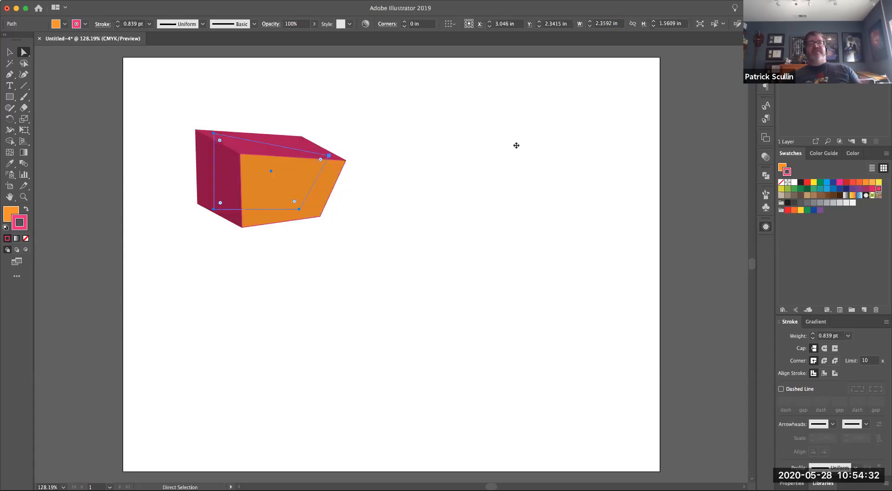
{"action": "key", "text": "super+z"}
{"action": "key", "text": "super+z"}
{"action": "key", "text": "super+shift+z"}
{"action": "key", "text": "super+shift+z"}
{"action": "key", "text": "super+shift+z"}
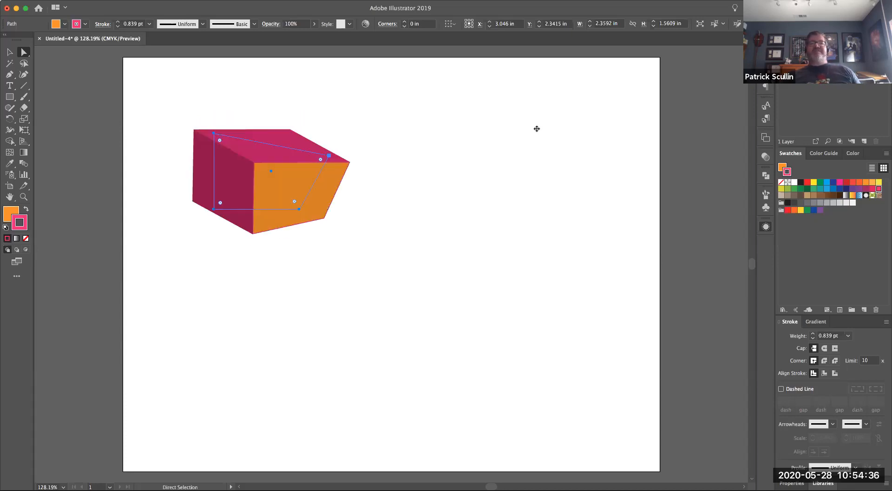
{"action": "key", "text": "super+z"}
{"action": "key", "text": "super+z"}
{"action": "key", "text": "super+shift+z"}
{"action": "key", "text": "super+shift+z"}
{"action": "key", "text": "super+z"}
{"action": "key", "text": "super+z"}
{"action": "key", "text": "super+shift+z"}
{"action": "key", "text": "super+z"}
{"action": "key", "text": "super+shift+z"}
{"action": "key", "text": "super+z"}
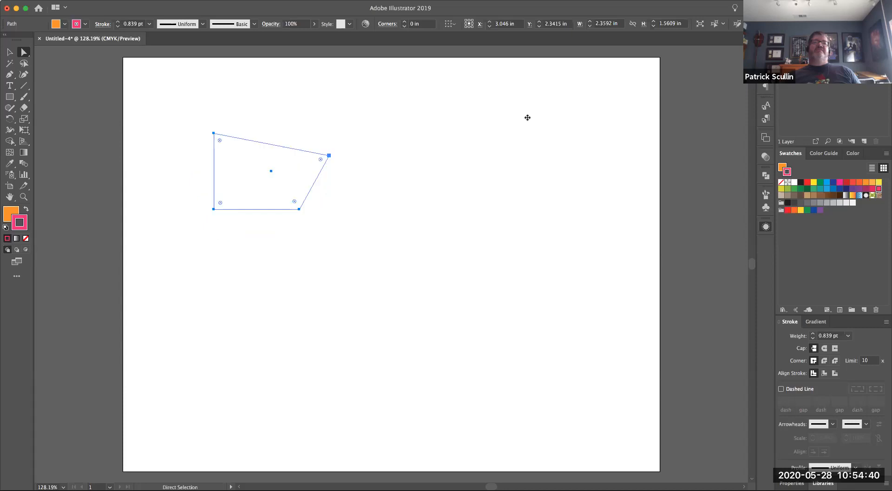
{"action": "key", "text": "super+shift+z"}
{"action": "key", "text": "super+shift+z"}
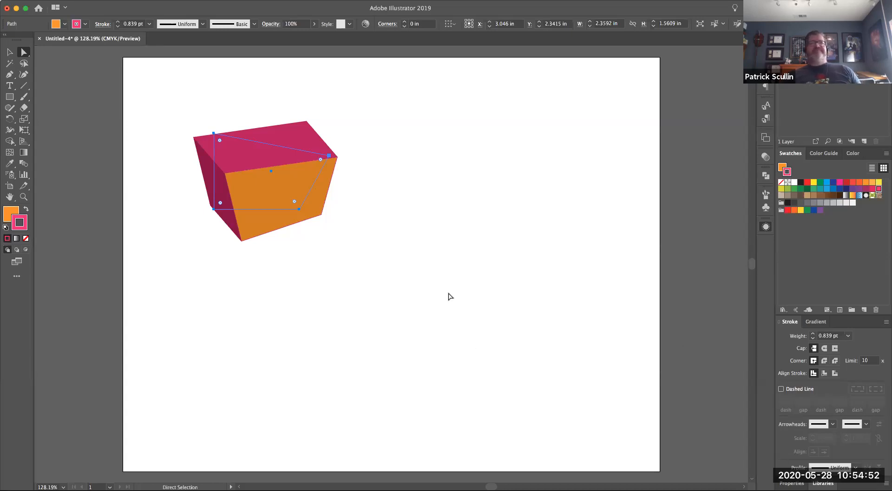
Draw a short S-shaped curve with the Pen tool beside the cube, inheriting its 3D effect, and delete the curve
{"action": "left_click", "coordinate": [9, 75]}
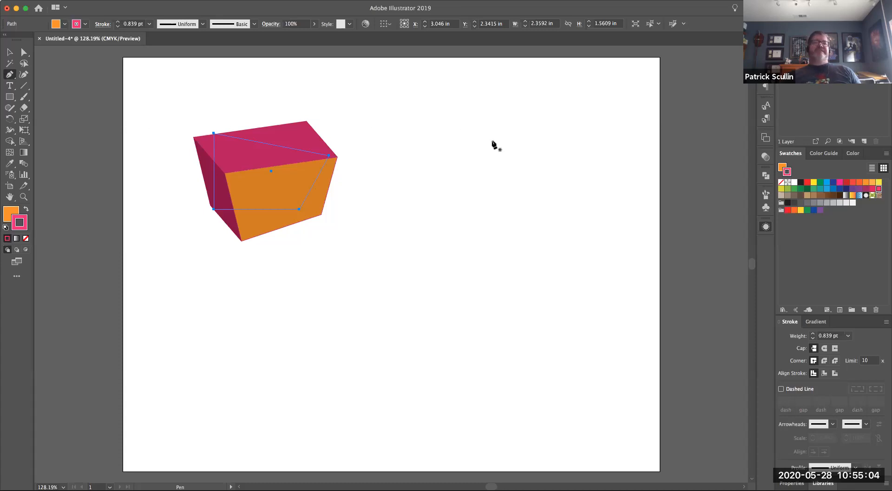
{"action": "left_click", "coordinate": [467, 113]}
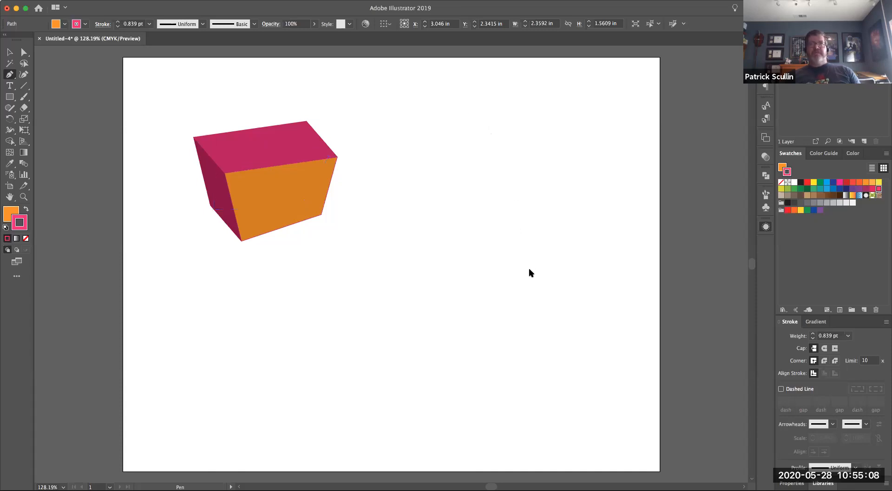
{"action": "left_click_drag", "start_coordinate": [503, 133], "coordinate": [483, 217]}
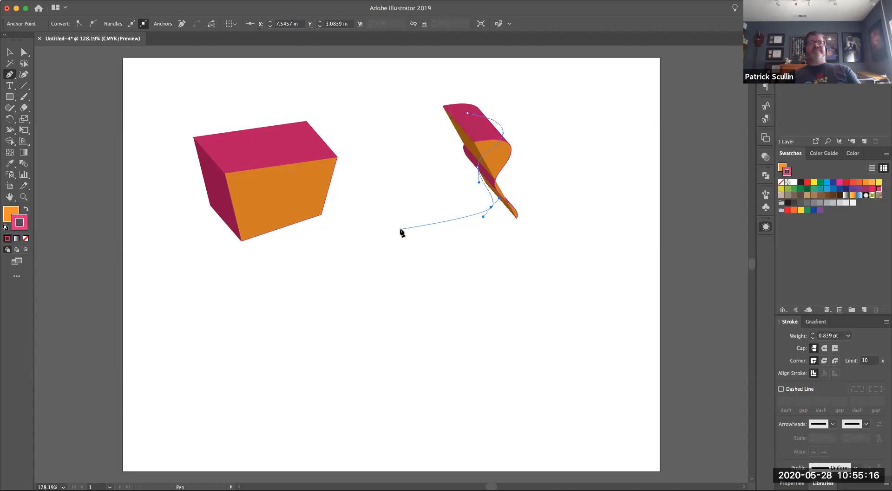
{"action": "left_click", "coordinate": [400, 232], "text": "super"}
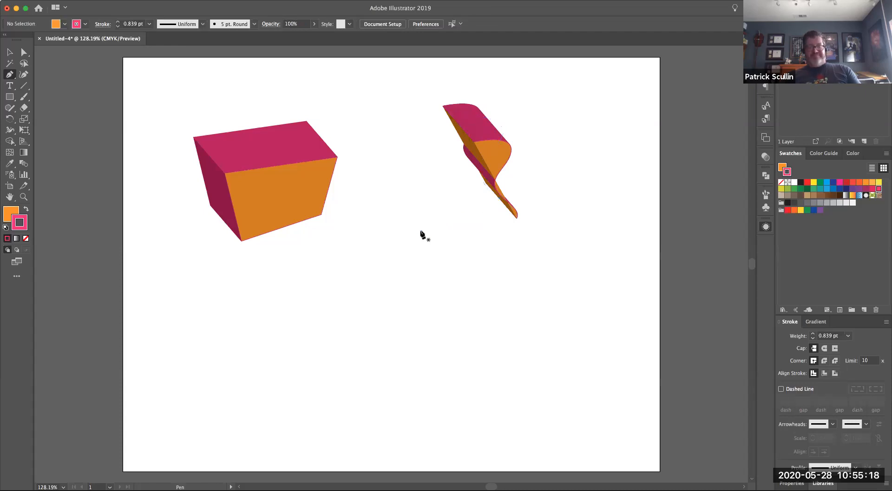
{"action": "left_click_drag", "start_coordinate": [426, 94], "coordinate": [568, 274]}
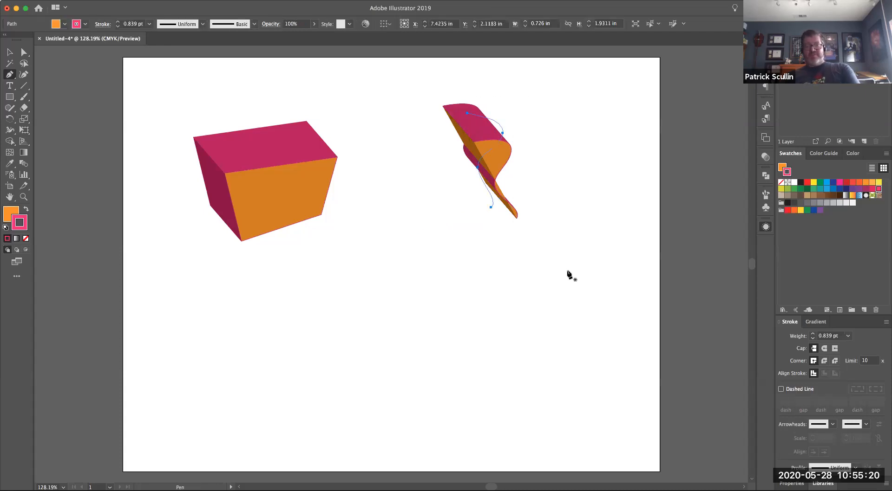
{"action": "key", "text": "Delete"}
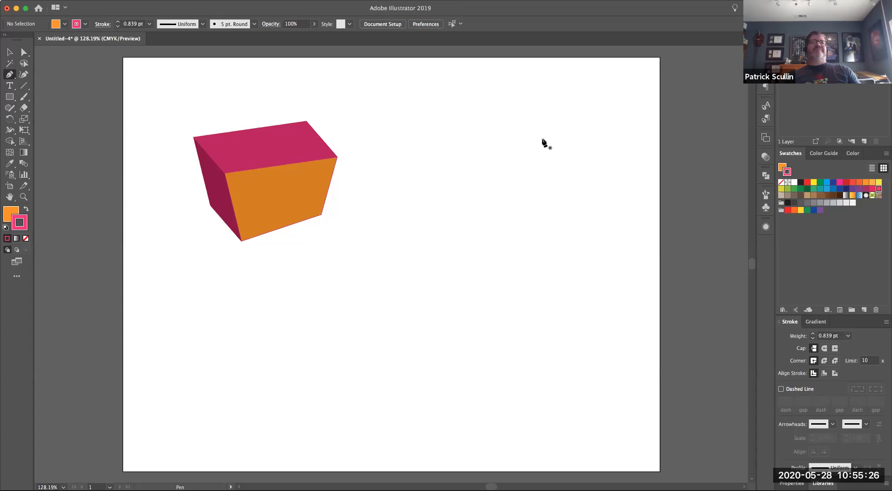
Draw two rectangles beside the cube with its inherited 3D effect, about 1.91 by 1.49 in and 0.95 by 1.32 in
{"action": "left_click", "coordinate": [447, 107]}
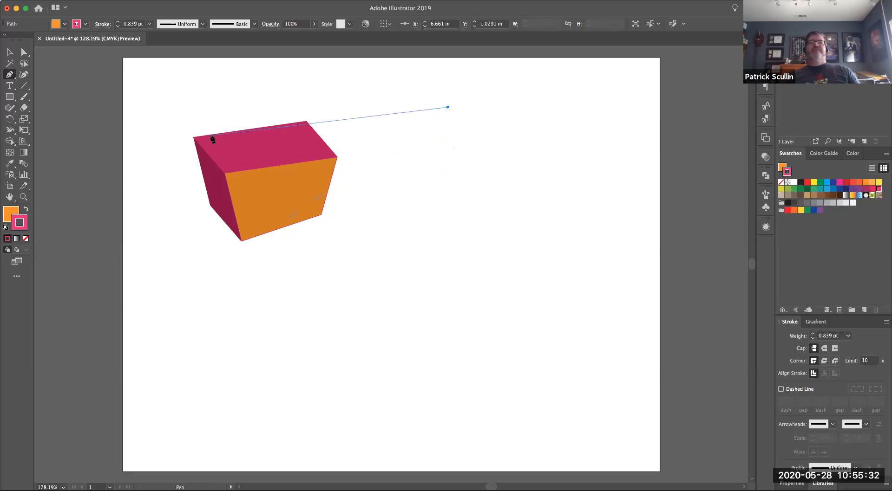
{"action": "left_click", "coordinate": [9, 52]}
{"action": "left_click", "coordinate": [195, 161]}
{"action": "left_click", "coordinate": [9, 96]}
{"action": "left_click_drag", "start_coordinate": [420, 116], "coordinate": [512, 189]}
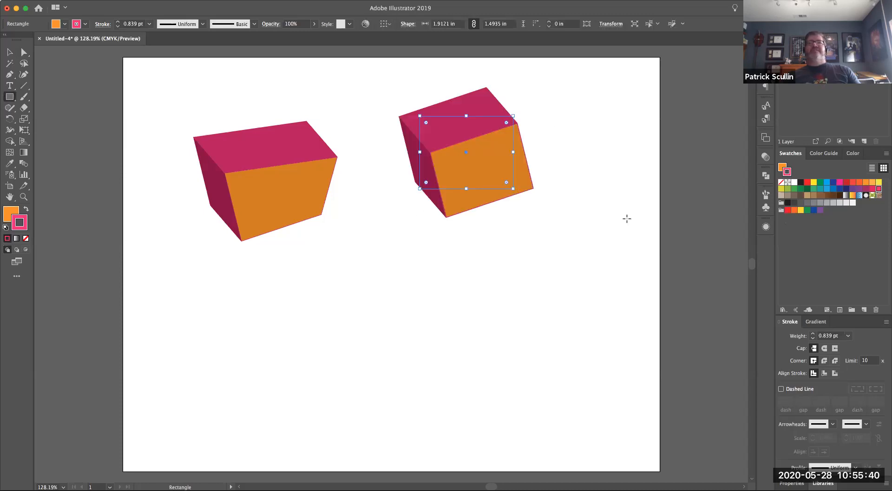
{"action": "left_click_drag", "start_coordinate": [591, 160], "coordinate": [638, 225]}
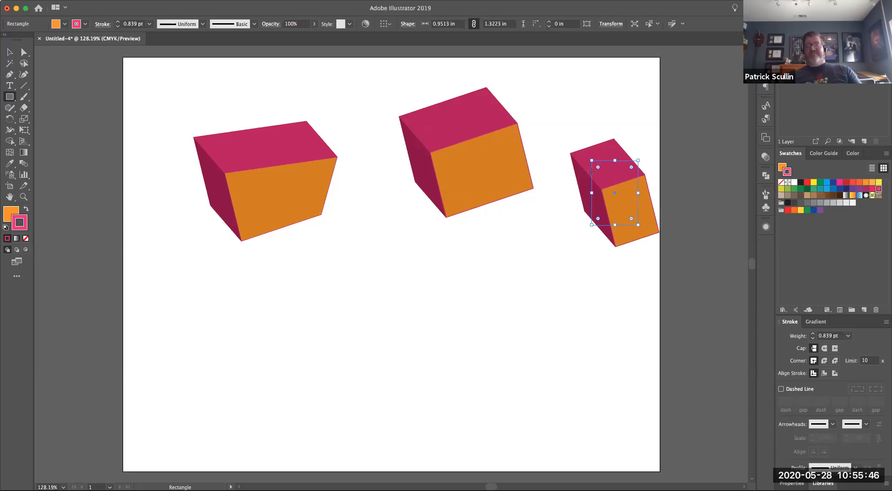
Delete both extra extruded rectangles, and draw and remove another test rectangle beside the cube
{"action": "key", "text": "Delete"}
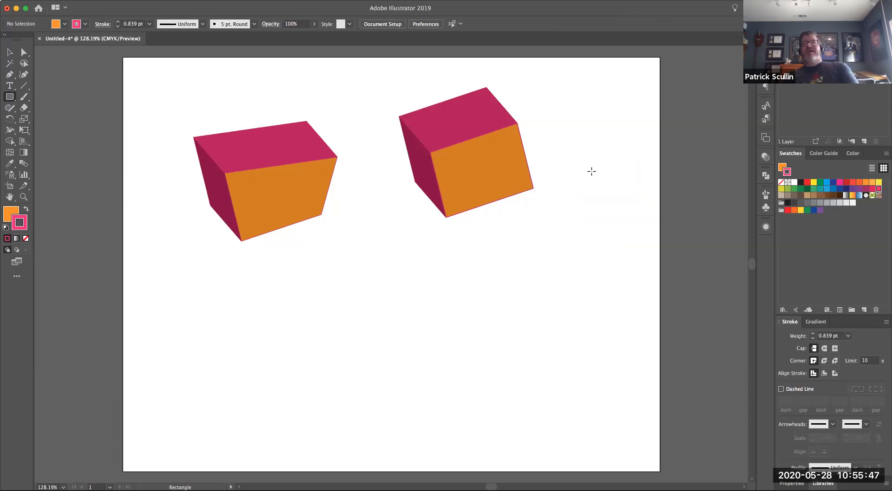
{"action": "left_click", "coordinate": [468, 151], "text": "super"}
{"action": "key", "text": "Delete"}
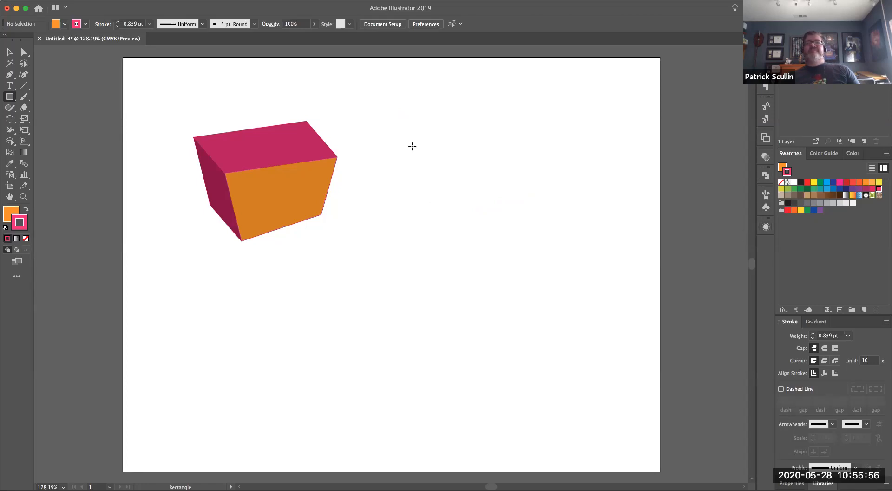
{"action": "left_click_drag", "start_coordinate": [413, 147], "coordinate": [535, 242]}
{"action": "key", "text": "BackSpace"}
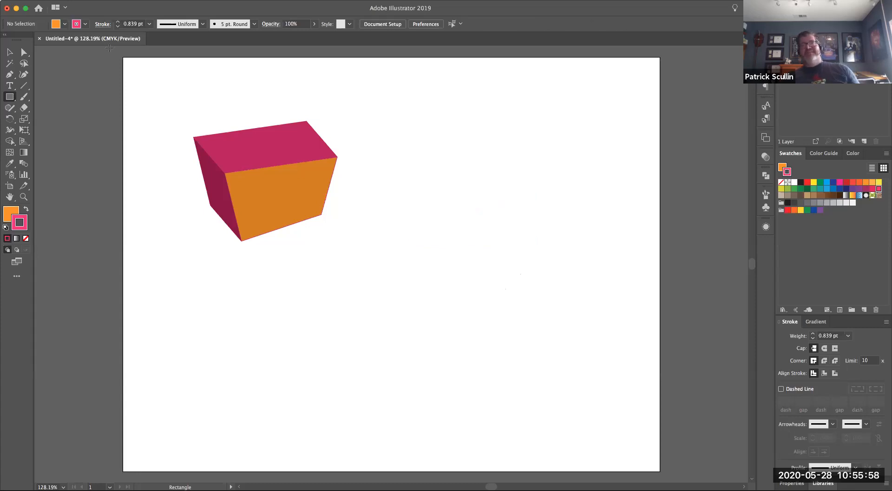
Draw a closed half-profile of a spindle with the Pen tool, about 2 by 5.24 in, with a straight left edge and wavy right edge
{"action": "left_click", "coordinate": [9, 74]}
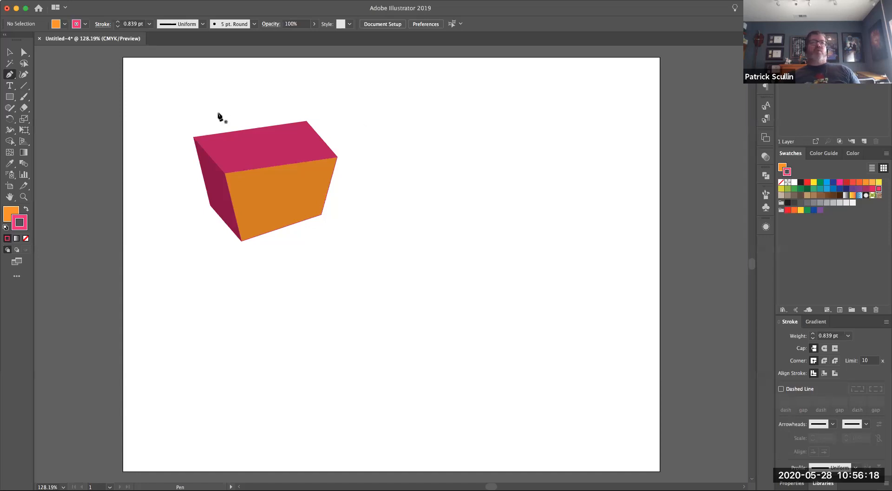
{"action": "left_click", "coordinate": [431, 125]}
{"action": "left_click_drag", "start_coordinate": [462, 135], "coordinate": [404, 349]}
{"action": "left_click", "coordinate": [437, 211]}
{"action": "left_click_drag", "start_coordinate": [509, 367], "coordinate": [483, 388]}
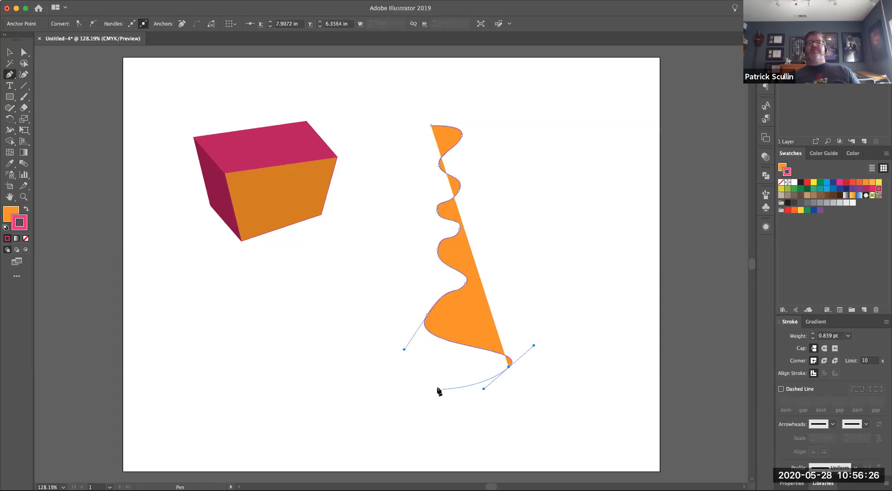
{"action": "left_click", "coordinate": [414, 379]}
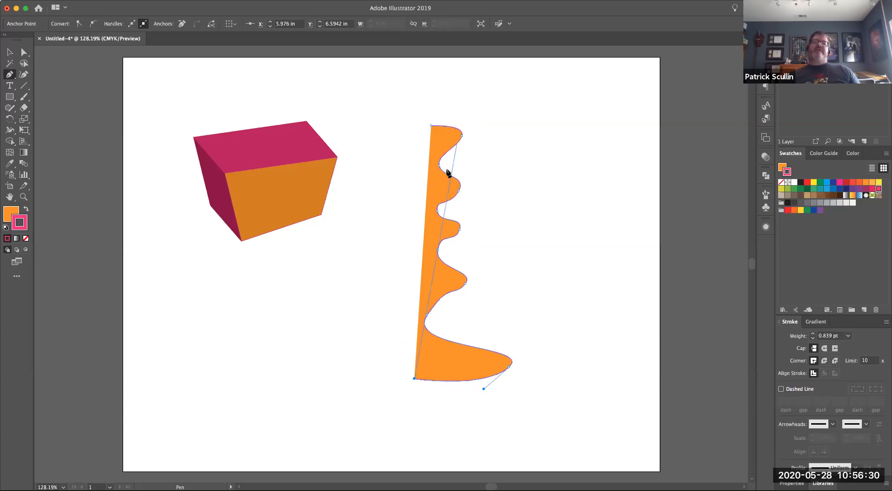
{"action": "left_click", "coordinate": [420, 125]}
{"action": "left_click", "coordinate": [431, 126]}
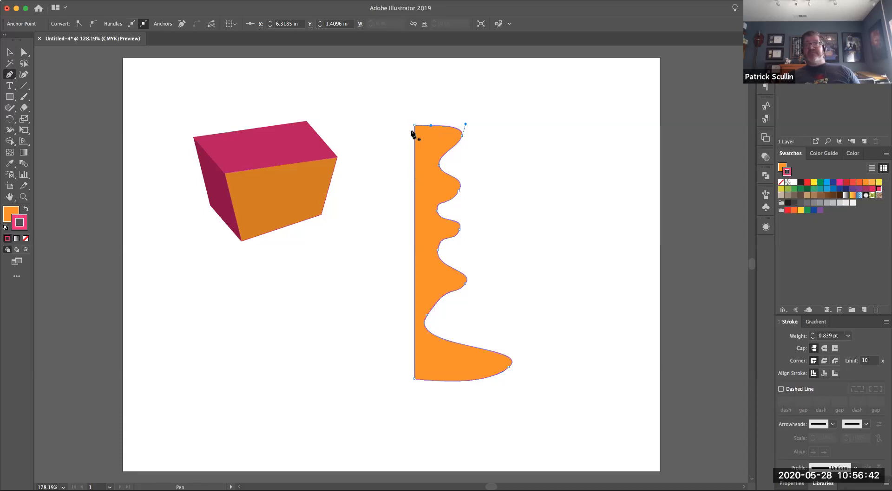
Move the spindle profile slightly up and to the right and apply the 3D Revolve effect around its left edge
{"action": "left_click", "coordinate": [10, 52]}
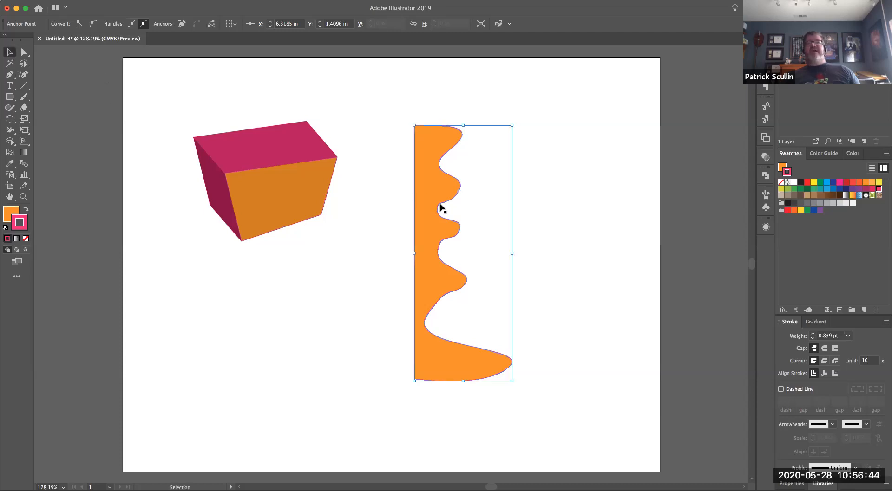
{"action": "left_click_drag", "start_coordinate": [425, 200], "coordinate": [450, 183]}
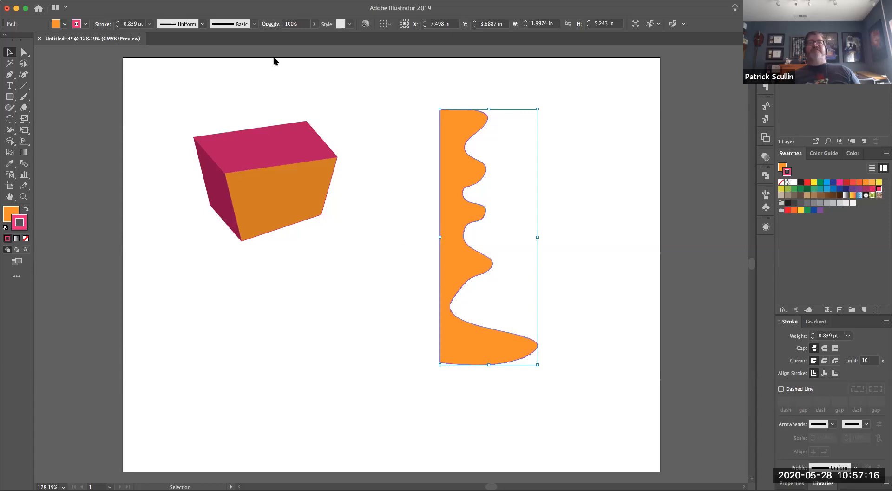
{"action": "key", "text": "super+shift+e"}
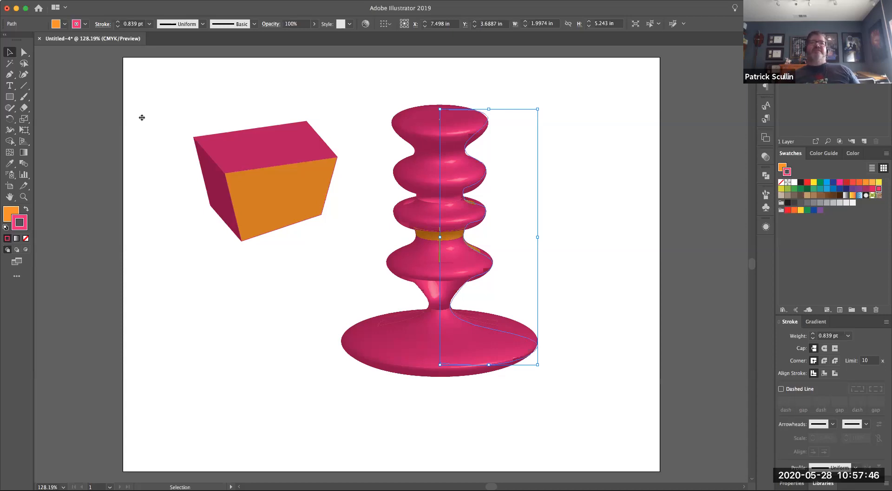
Tilt the revolved spindle in 3D and remove its stroke so only the orange fill colours it
{"action": "key", "text": "super+z"}
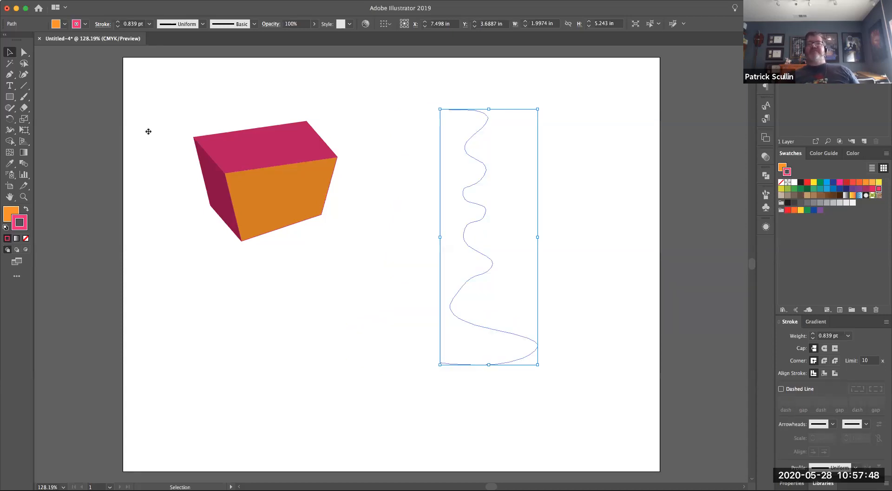
{"action": "key", "text": "super+shift+z"}
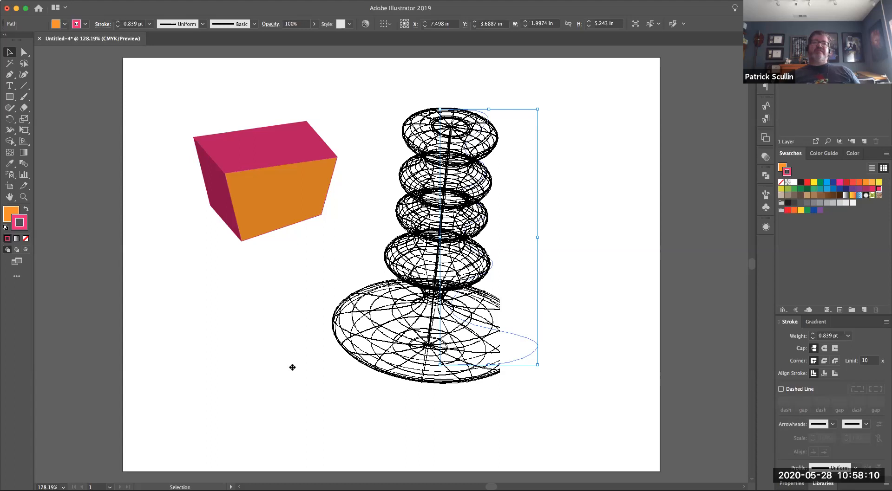
{"action": "left_click", "coordinate": [26, 240]}
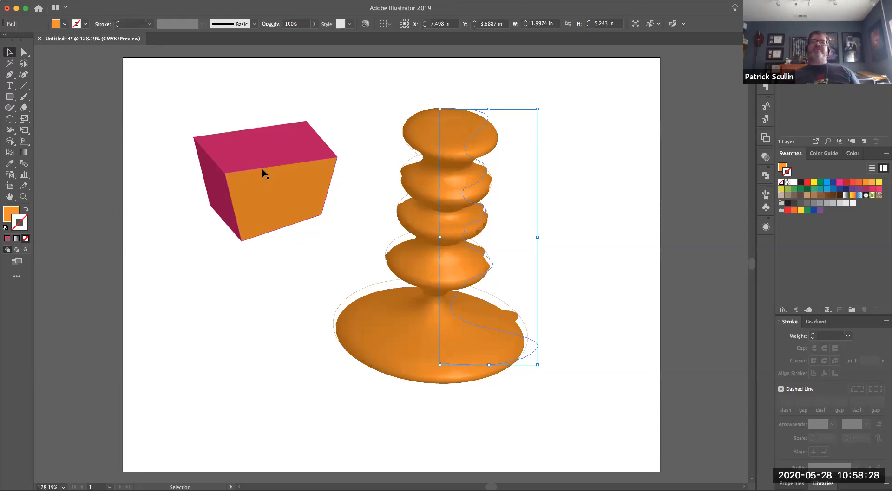
Delete the cube and the spindle from the artboard and add the point text AMAZING in the upper-left area
{"action": "left_click_drag", "start_coordinate": [187, 93], "coordinate": [508, 330]}
{"action": "key", "text": "Delete"}
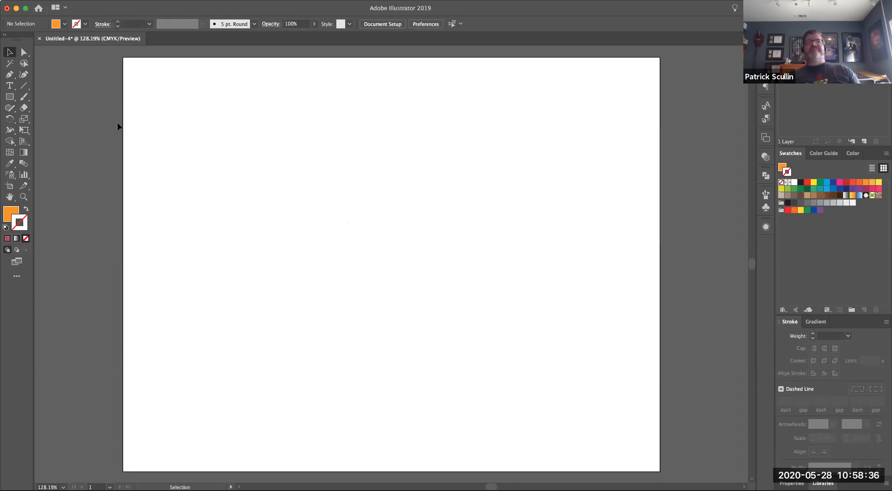
{"action": "left_click", "coordinate": [10, 85]}
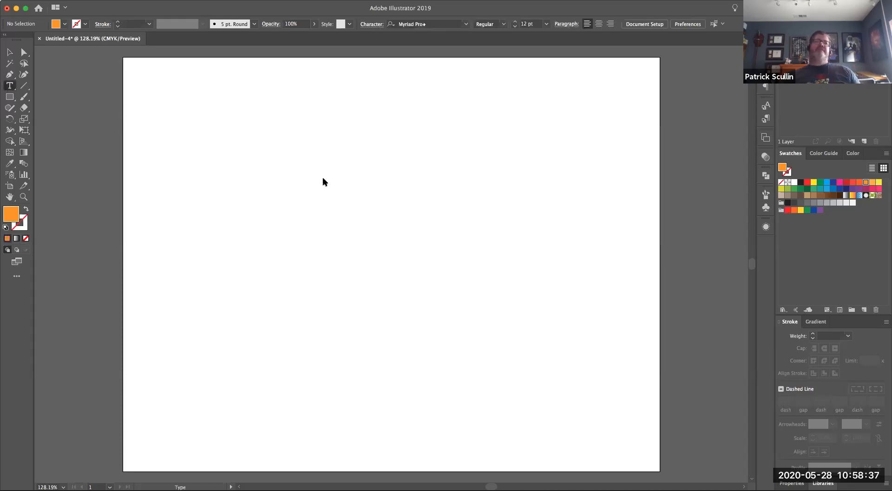
{"action": "left_click", "coordinate": [237, 165]}
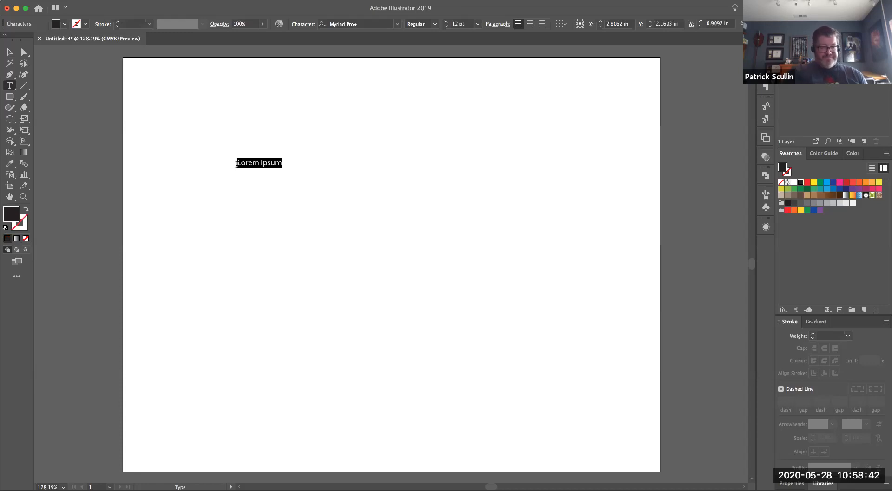
{"action": "type", "text": "AMAZING"}
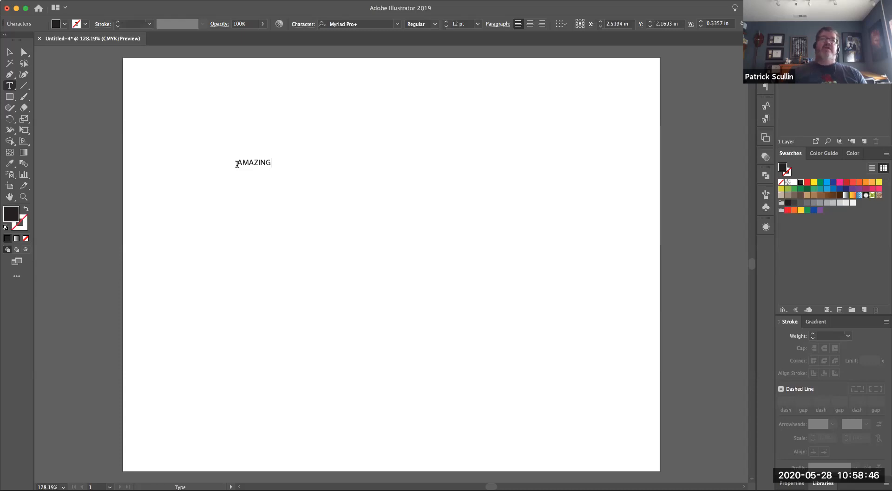
Set the text AMAZING to 72 pt in the Impact font
{"action": "double_click", "coordinate": [257, 164]}
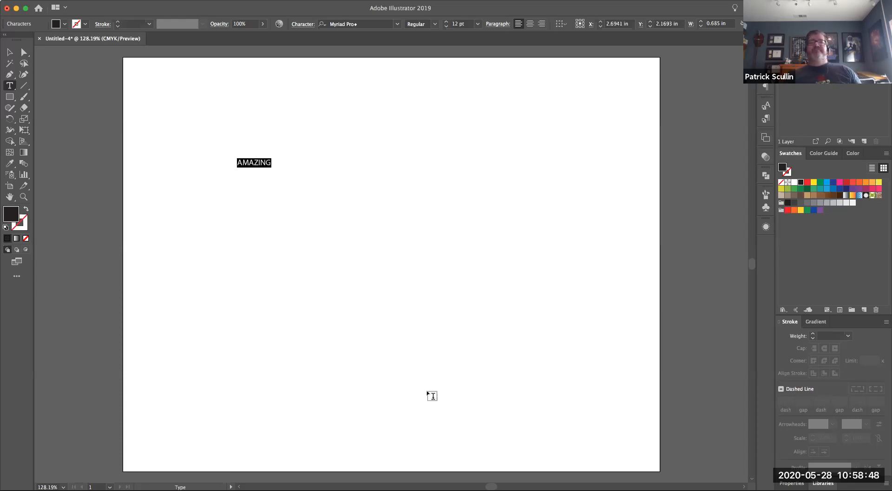
{"action": "left_click_drag", "start_coordinate": [477, 24], "coordinate": [480, 147]}
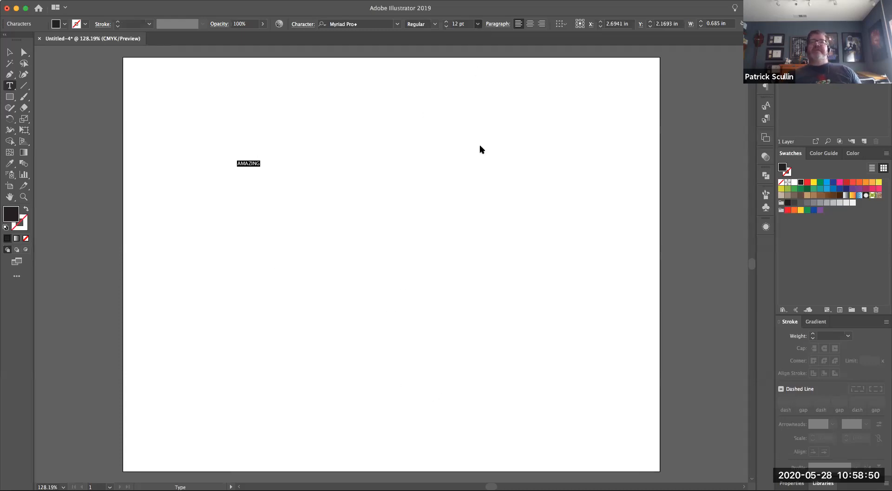
{"action": "left_click", "coordinate": [395, 26]}
{"action": "type", "text": "Impact"}
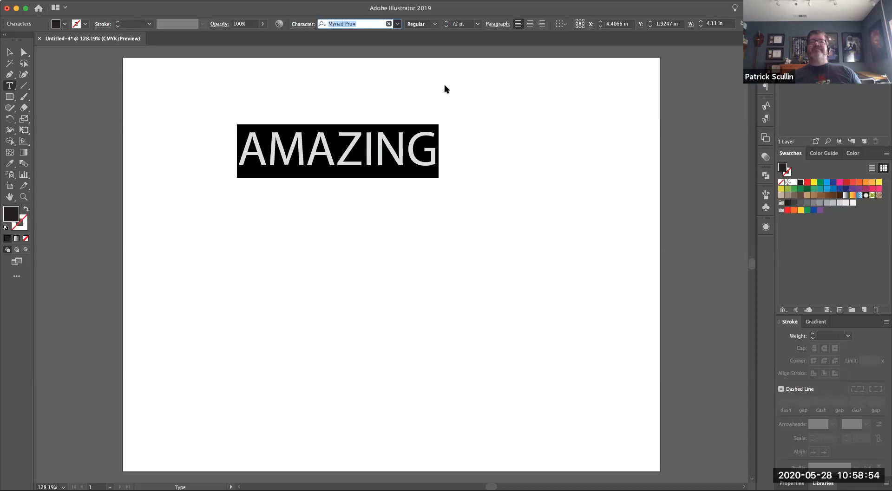
{"action": "key", "text": "Return"}
Enlarge the text to about 7.2 in wide across the artboard's upper half and fill it with orange
{"action": "left_click", "coordinate": [9, 52]}
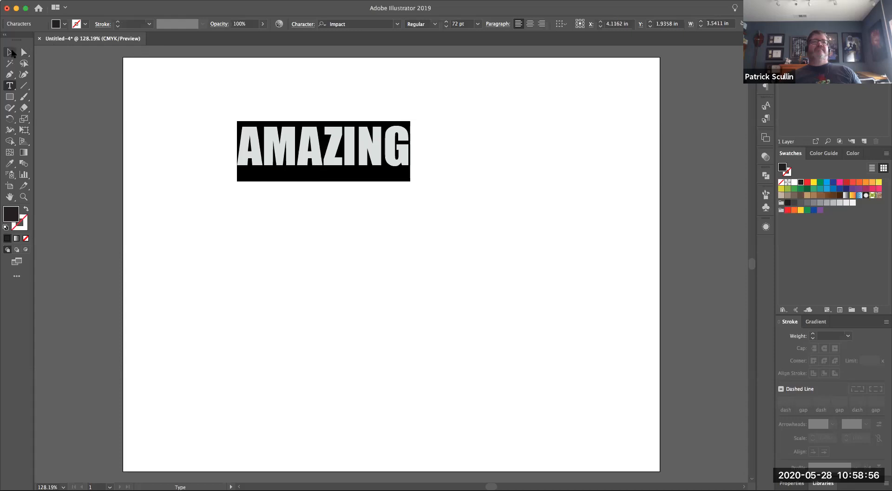
{"action": "left_click_drag", "start_coordinate": [410, 182], "coordinate": [589, 264]}
{"action": "left_click_drag", "start_coordinate": [431, 192], "coordinate": [414, 213]}
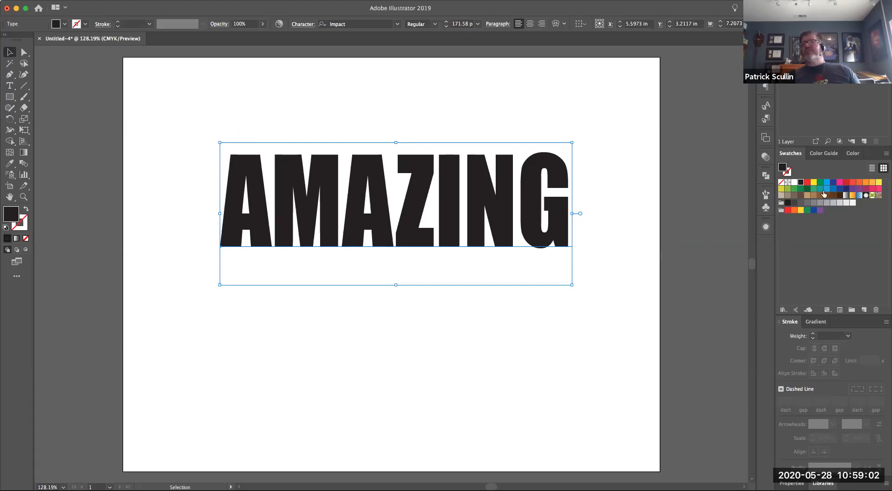
{"action": "left_click", "coordinate": [866, 183]}
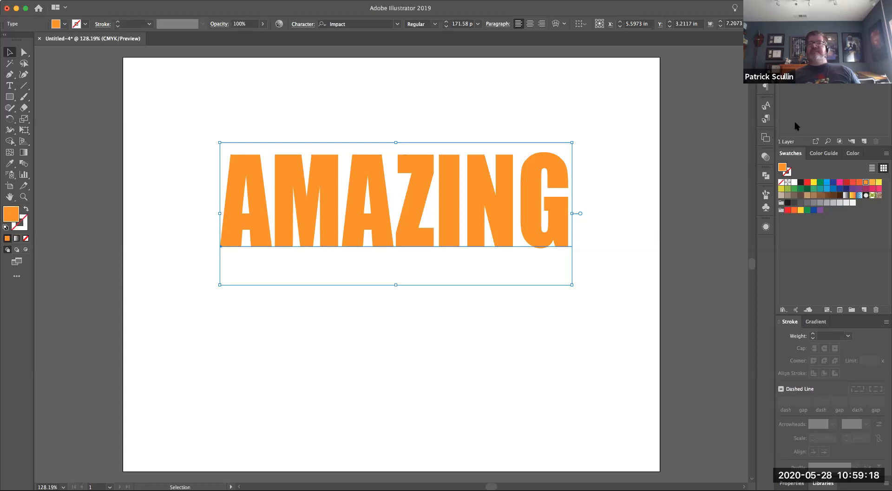
Apply a deep 3D extrusion to AMAZING, rotated so the word rises to the right with its left sides and tops showing
{"action": "key", "text": "super+shift+e"}
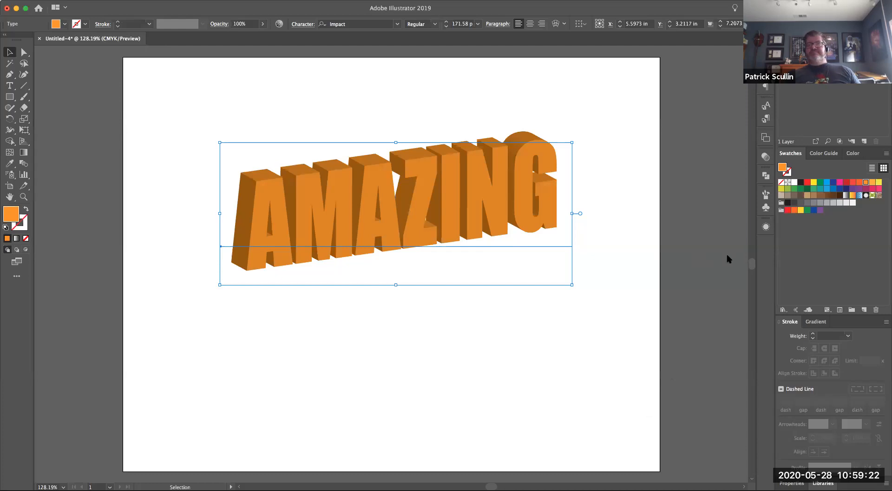
{"action": "key", "text": "super+shift+e"}
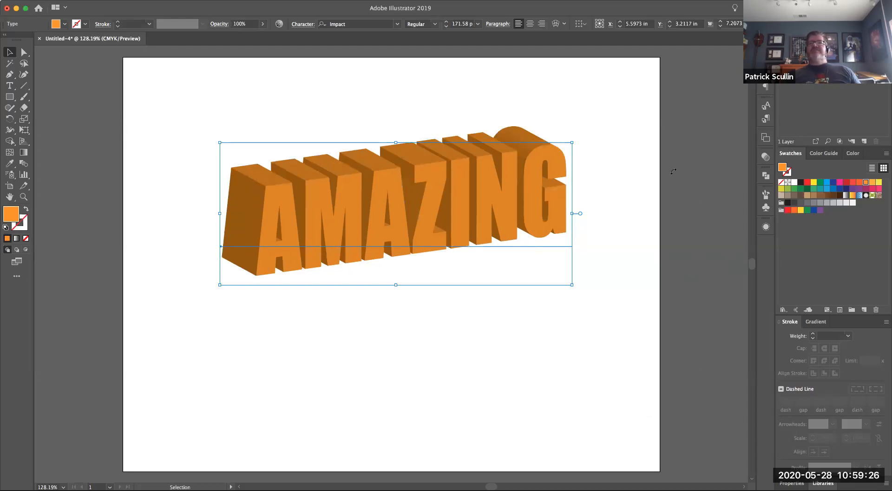
{"action": "key", "text": "super+shift+e"}
{"action": "key", "text": "super+shift+e"}
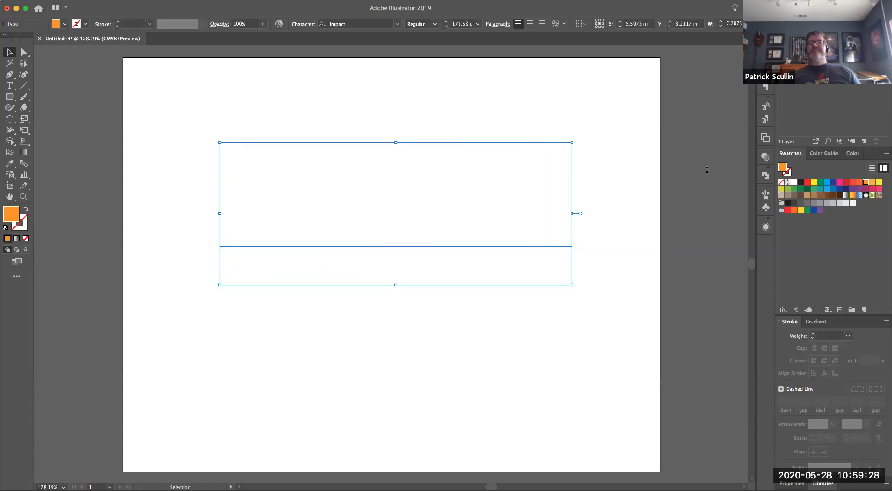
{"action": "key", "text": "super+shift+e"}
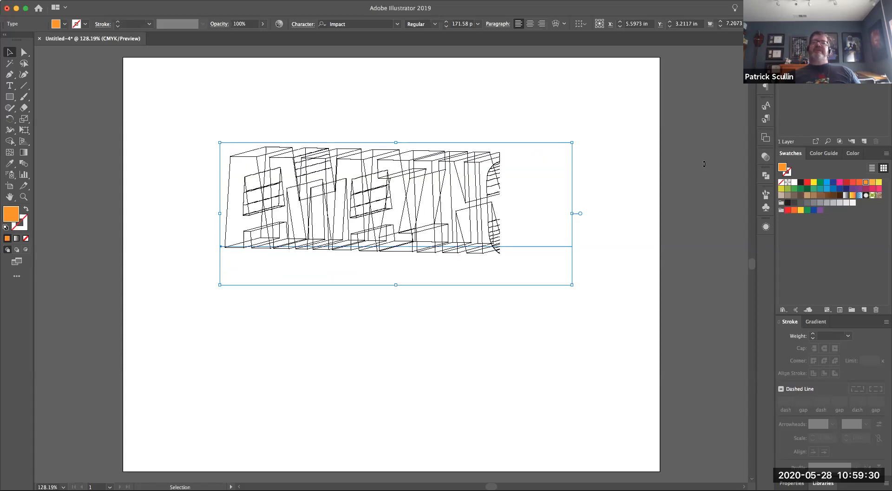
{"action": "key", "text": "super+shift+e"}
{"action": "key", "text": "super+shift+e"}
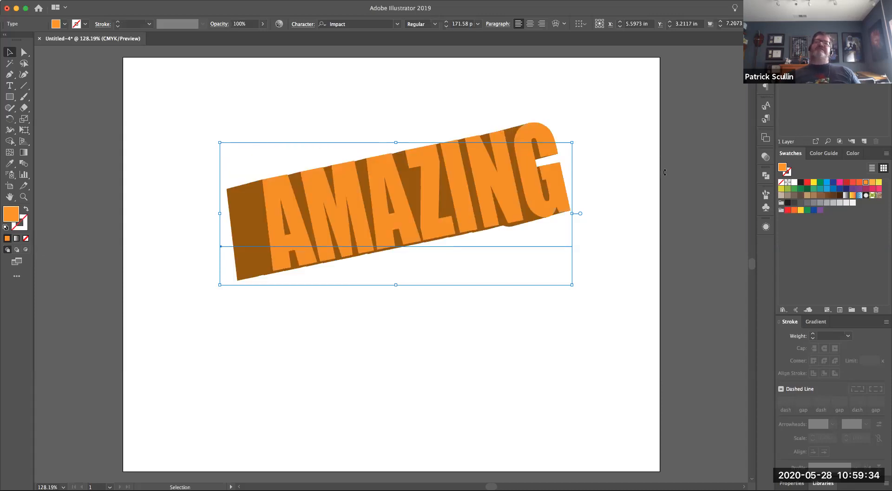
{"action": "key", "text": "super+shift+e"}
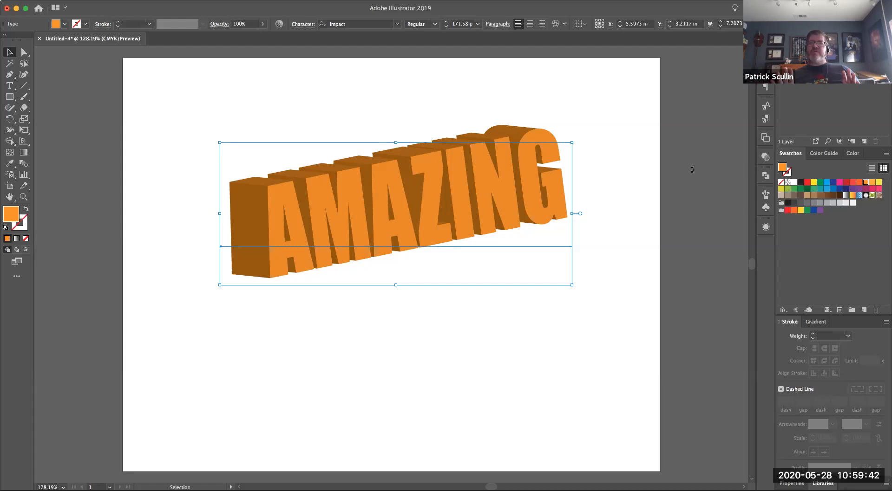
{"action": "left_click_drag", "start_coordinate": [692, 170], "coordinate": [692, 171]}
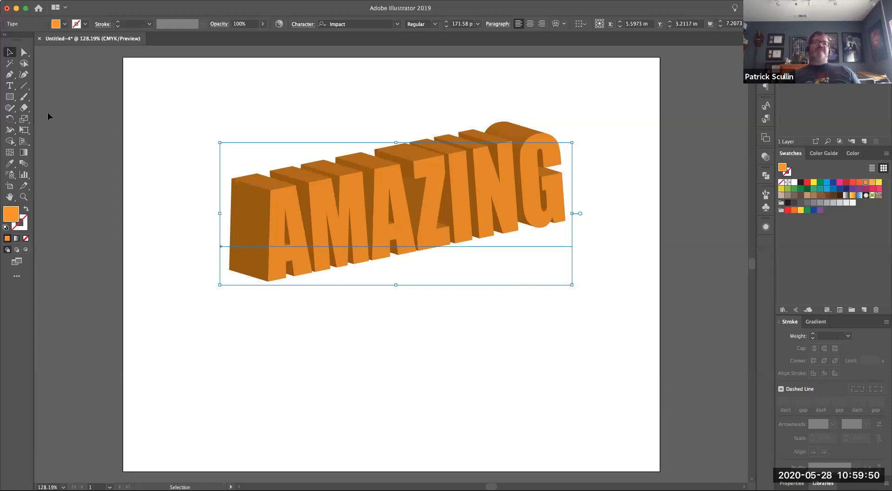
Replace the word in the extruded text with FANTASTIC
{"action": "left_click", "coordinate": [10, 86]}
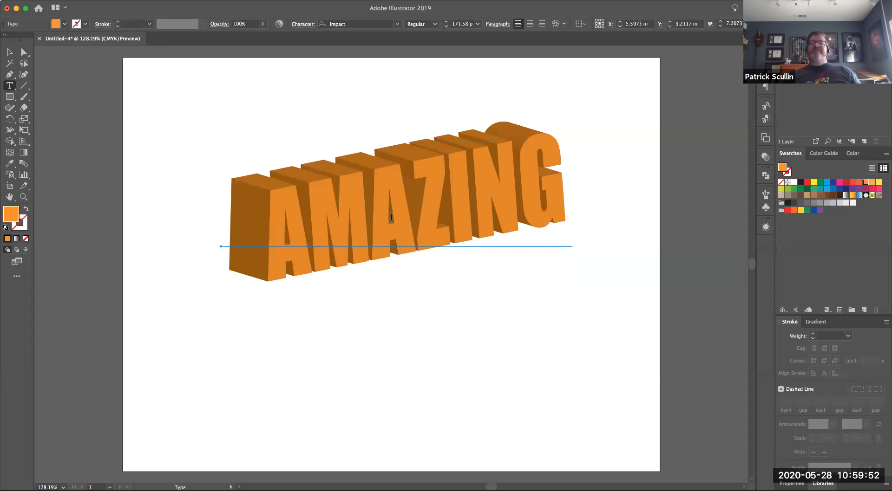
{"action": "left_click", "coordinate": [266, 226]}
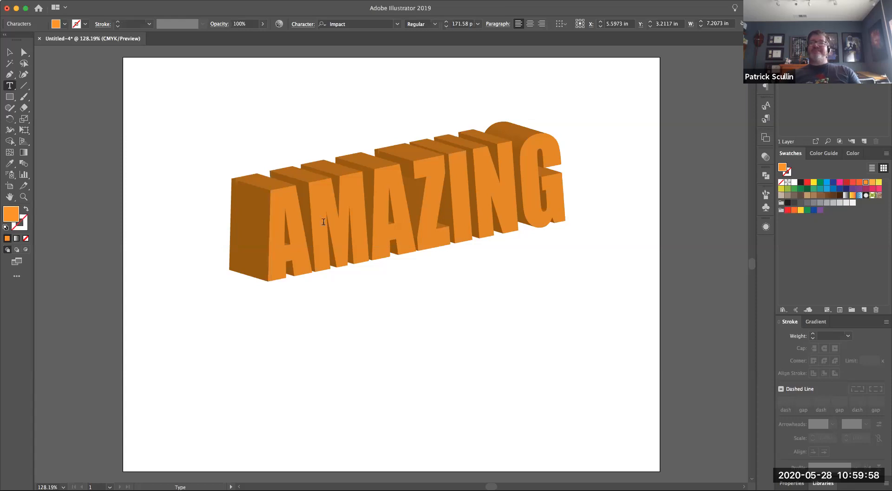
{"action": "double_click", "coordinate": [510, 187]}
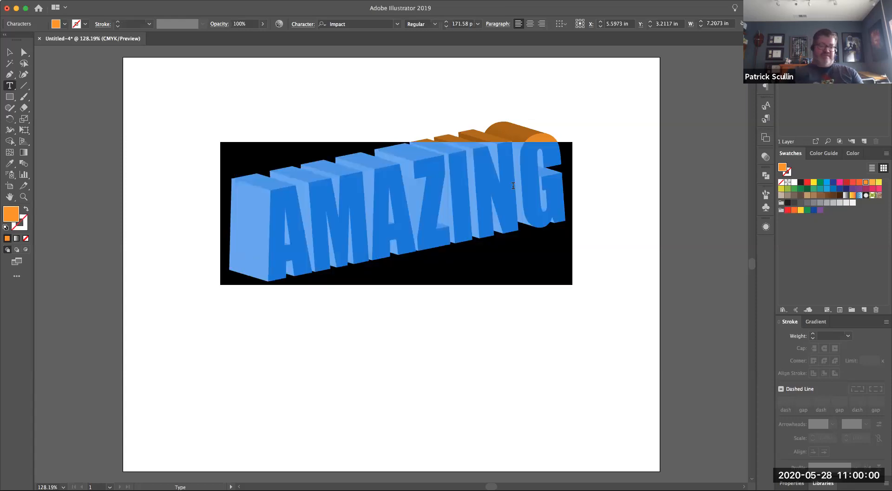
{"action": "type", "text": "FANTAS"}
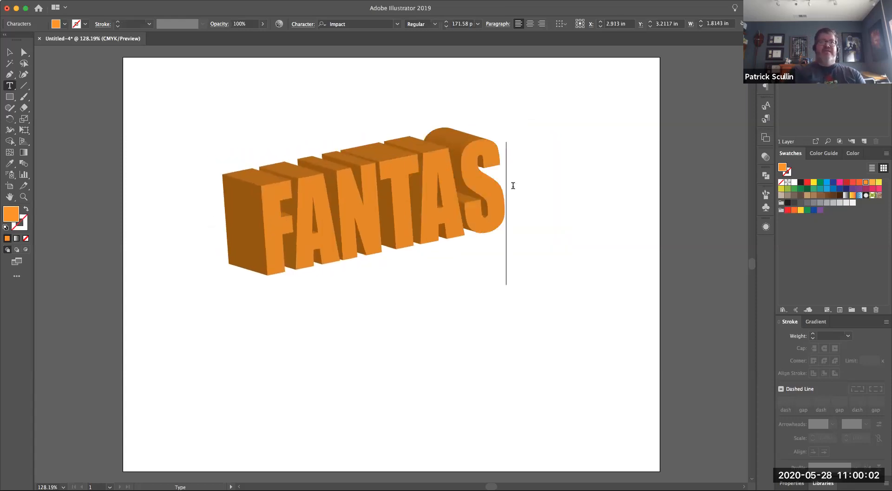
{"action": "type", "text": "TIC"}
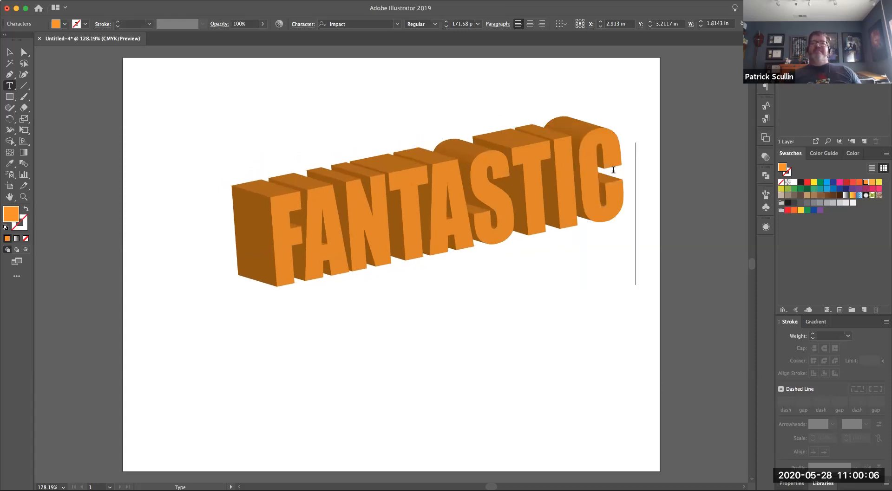
Give the whole word FANTASTIC a pink stroke so its extruded sides turn pink, and deselect it
{"action": "left_click_drag", "start_coordinate": [623, 171], "coordinate": [165, 214]}
{"action": "left_click", "coordinate": [21, 226]}
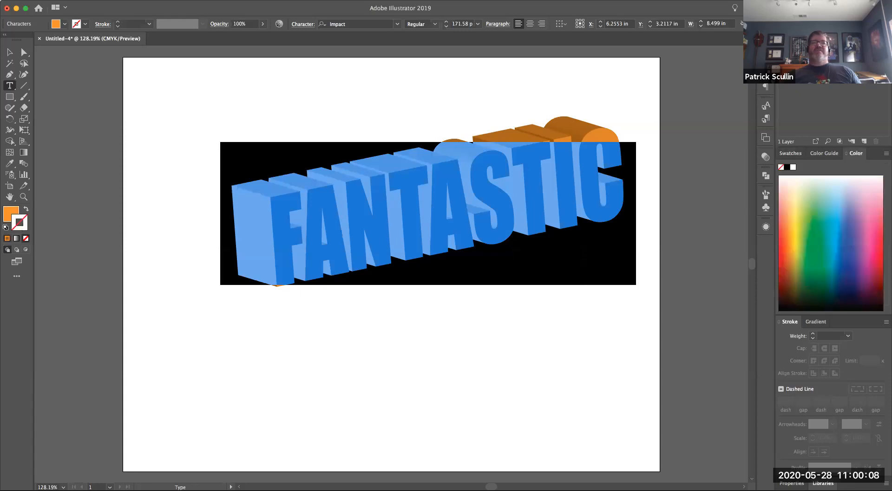
{"action": "left_click", "coordinate": [796, 155]}
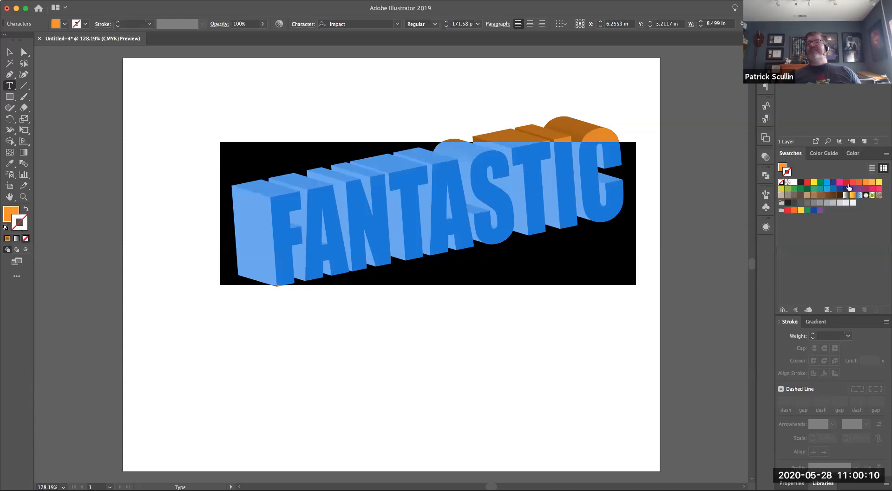
{"action": "left_click", "coordinate": [878, 189]}
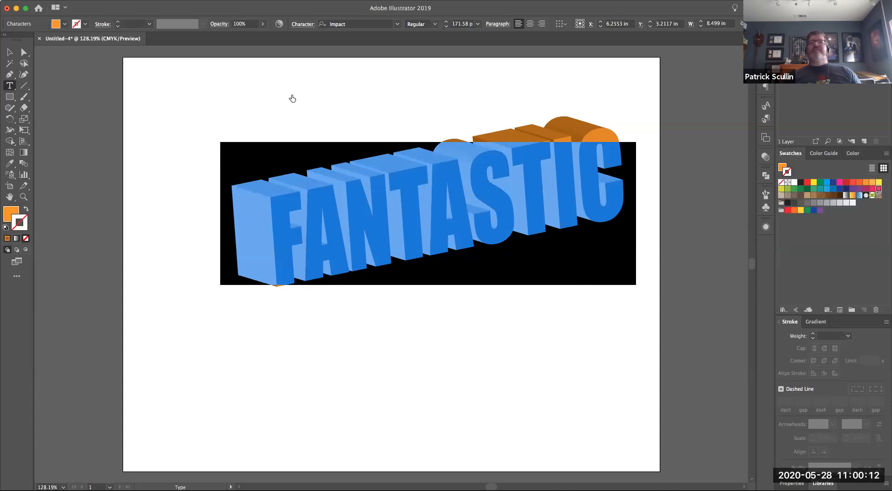
{"action": "left_click", "coordinate": [9, 52]}
{"action": "left_click", "coordinate": [154, 106]}
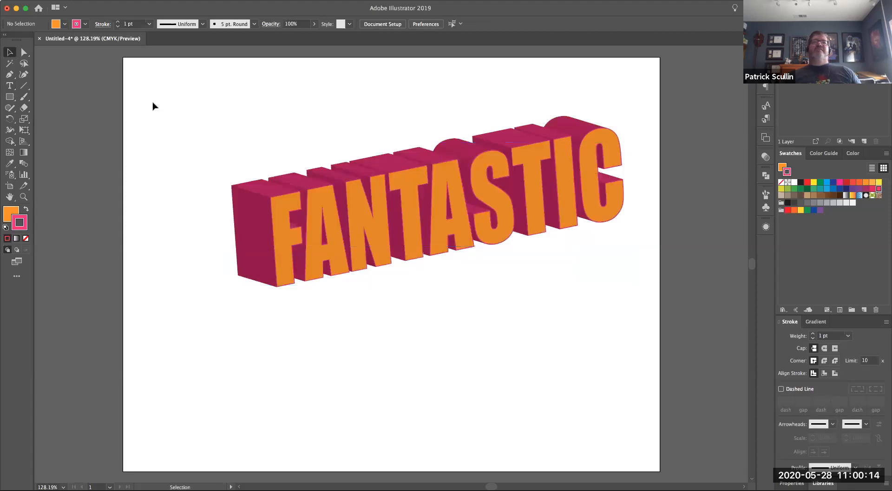